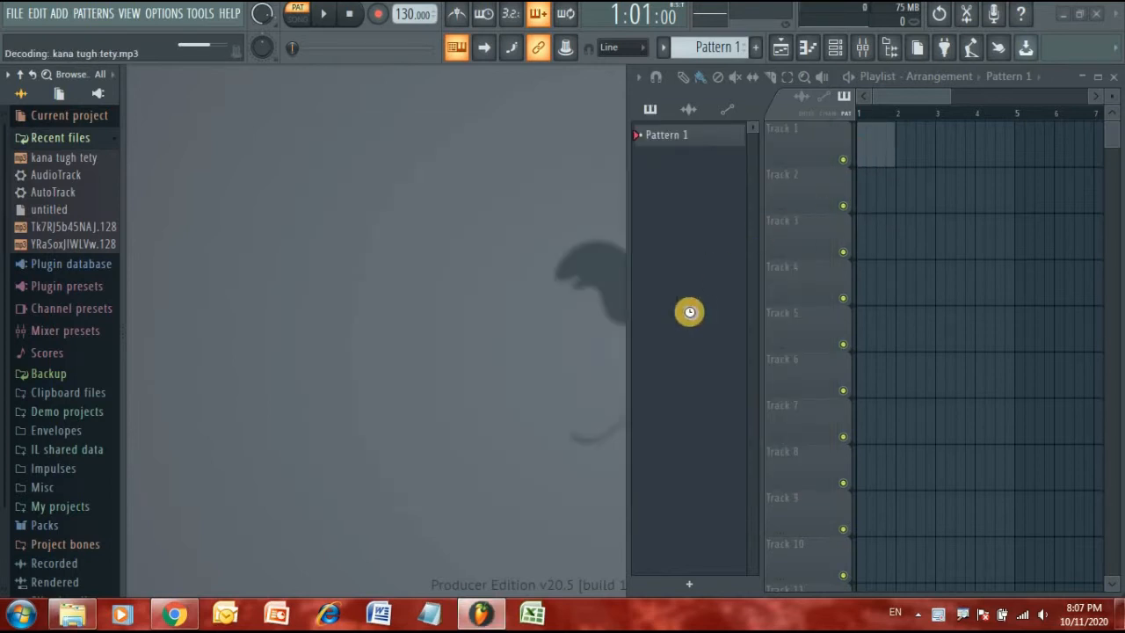
Play the imported kana tugh tety clip in song mode and stop playback
click(848, 77)
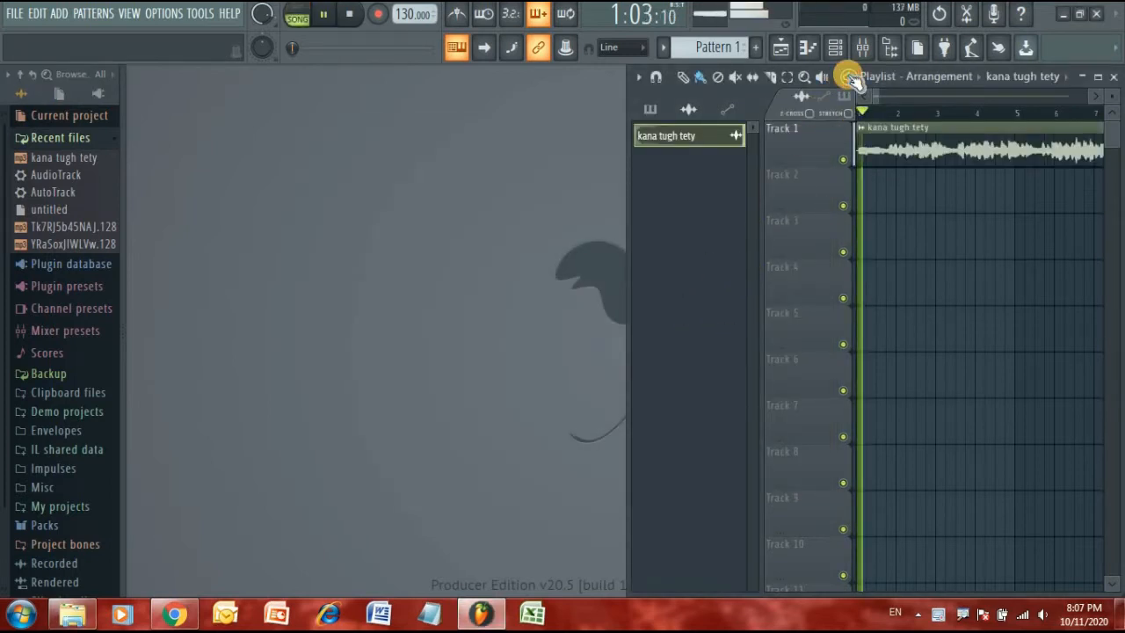
click(849, 77)
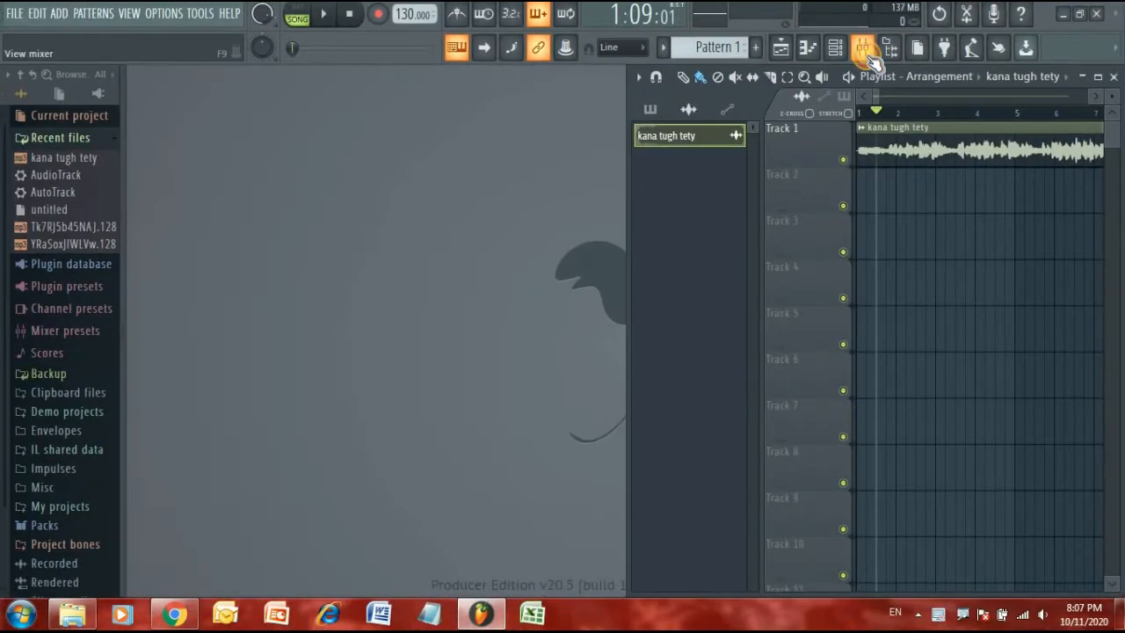
Load ZGameEditor Visualizer into the first effect slot of the mixer's Master track
click(859, 59)
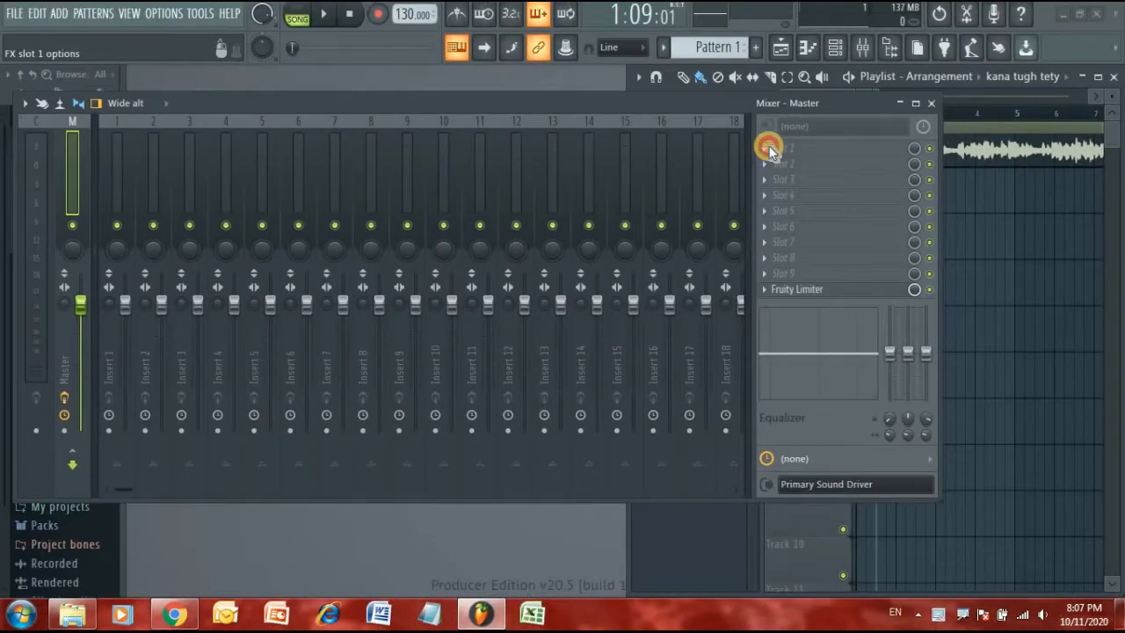
click(763, 149)
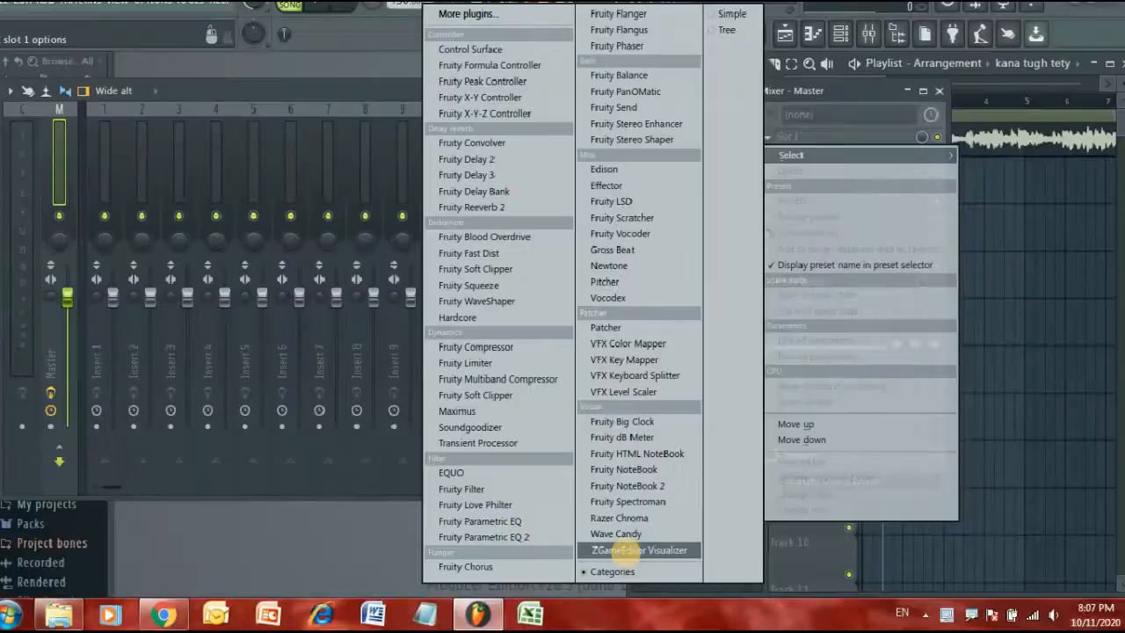
click(626, 548)
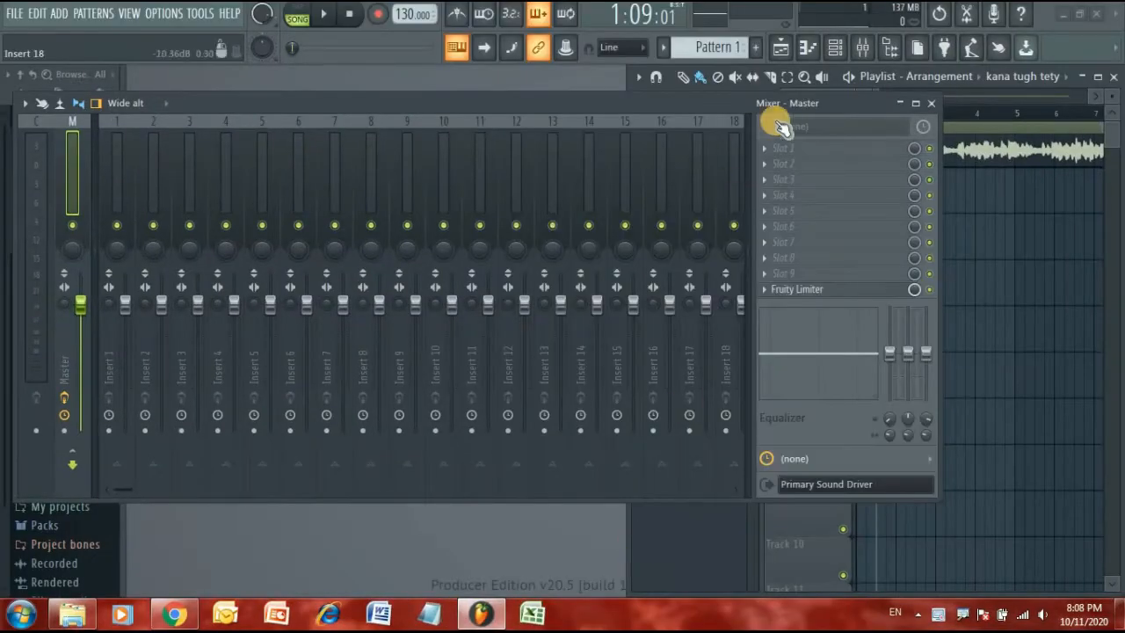
click(763, 151)
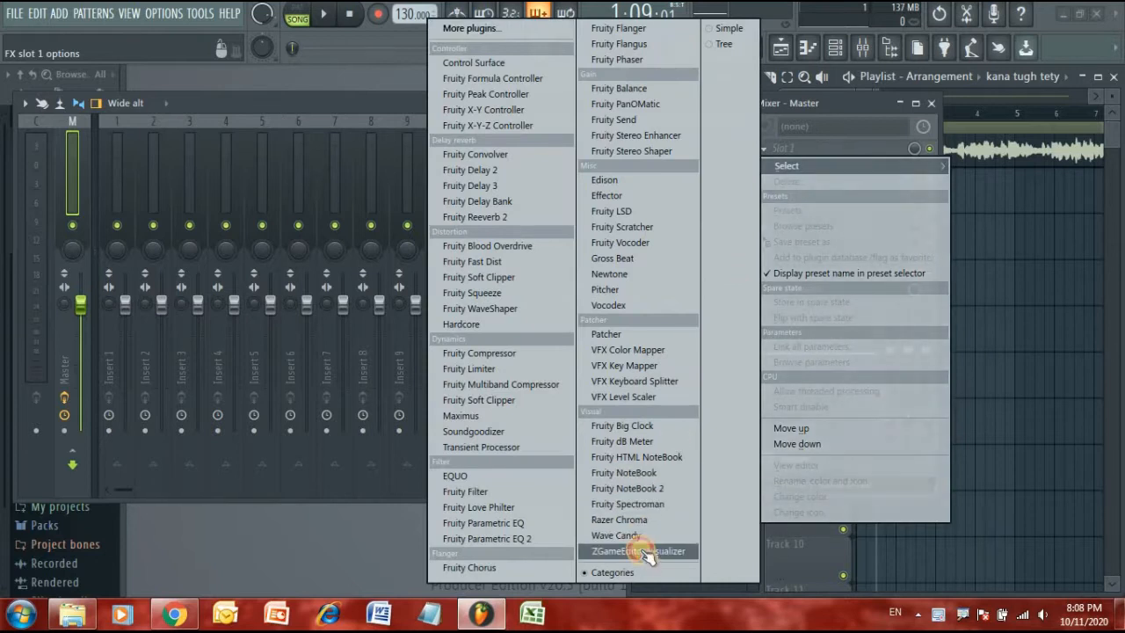
click(641, 551)
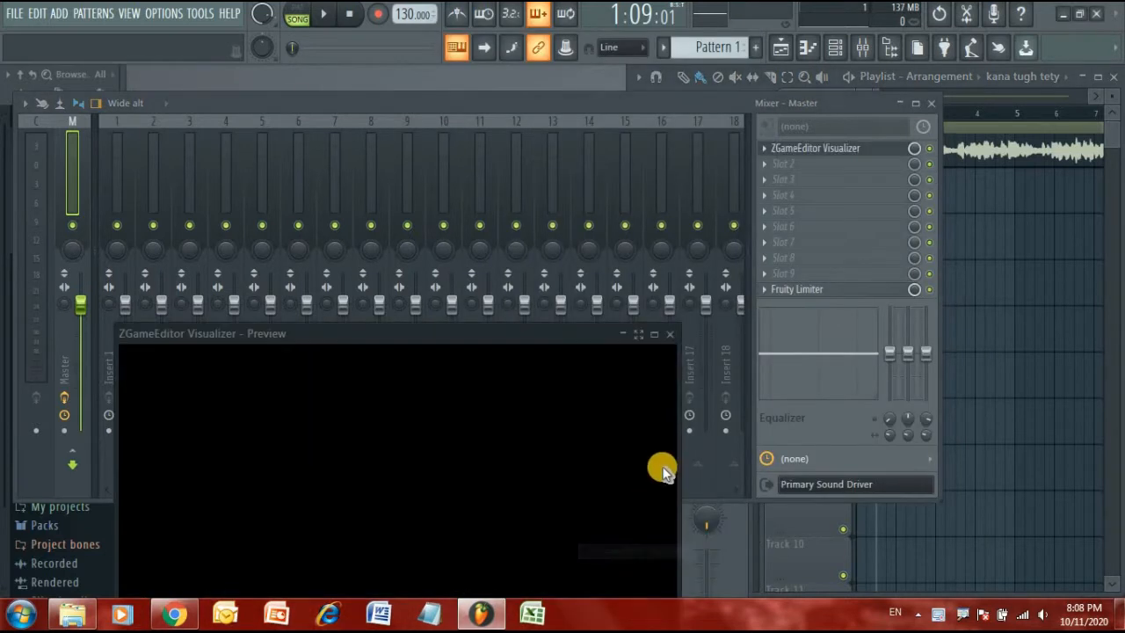
Close the mixer, shrink the visualizer's preview window and arrange it beside the plugin window
click(936, 104)
click(694, 247)
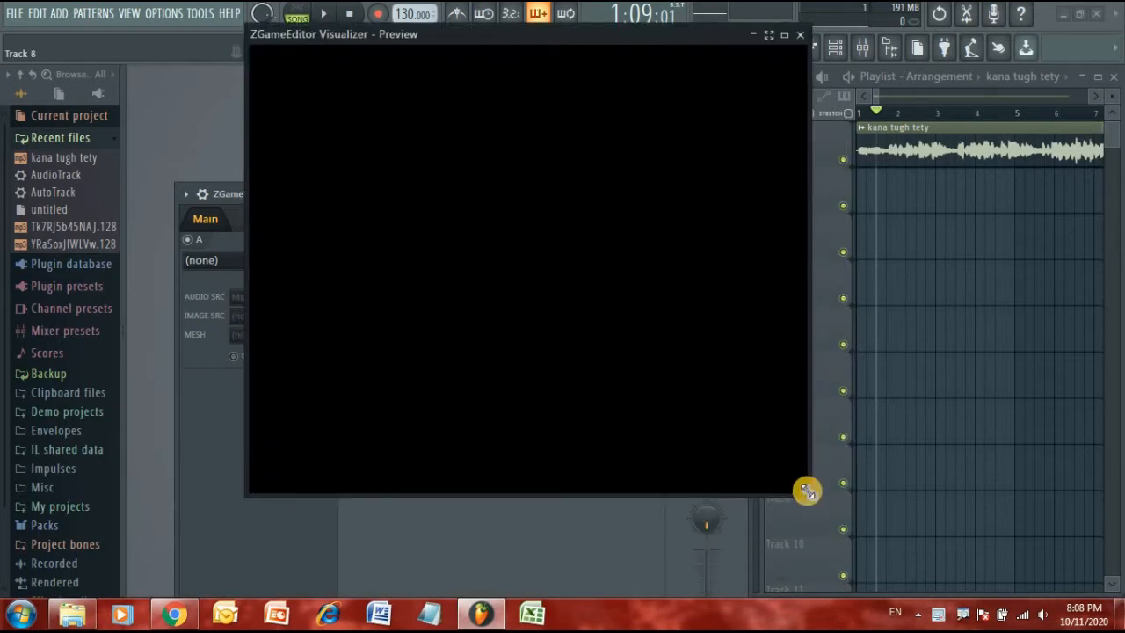
drag(806, 489, 588, 293)
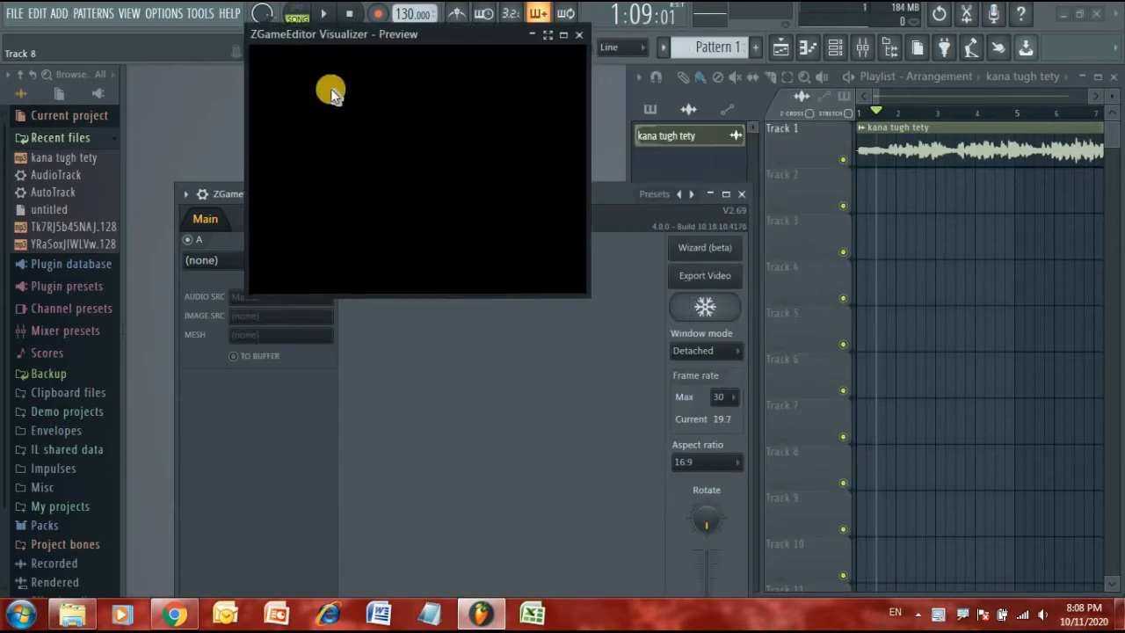
drag(350, 39, 786, 224)
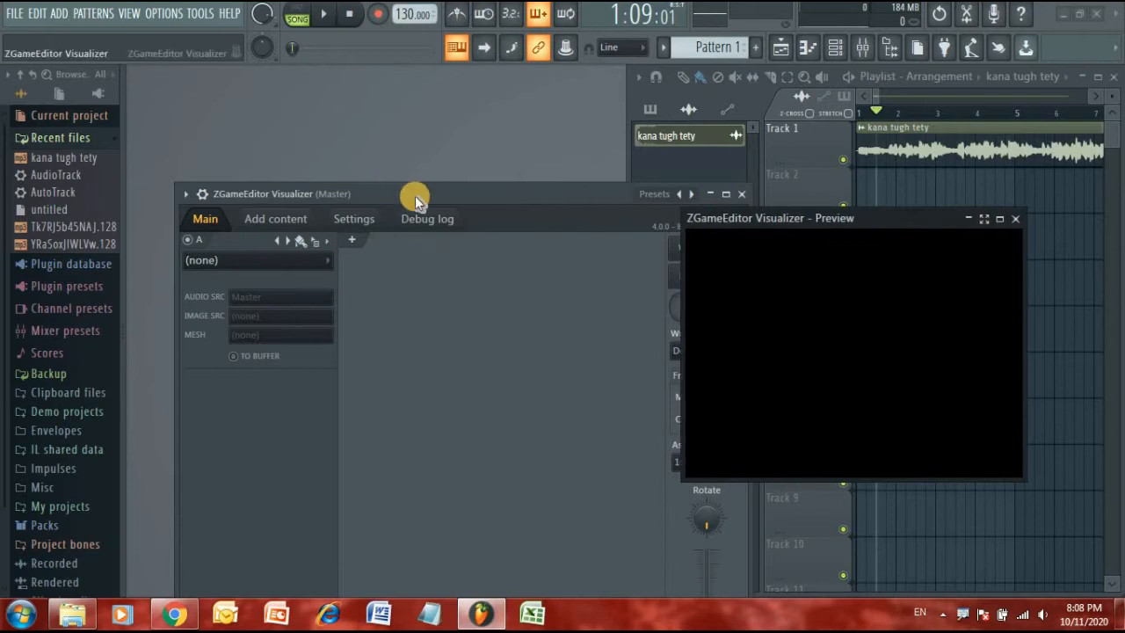
drag(416, 196, 414, 154)
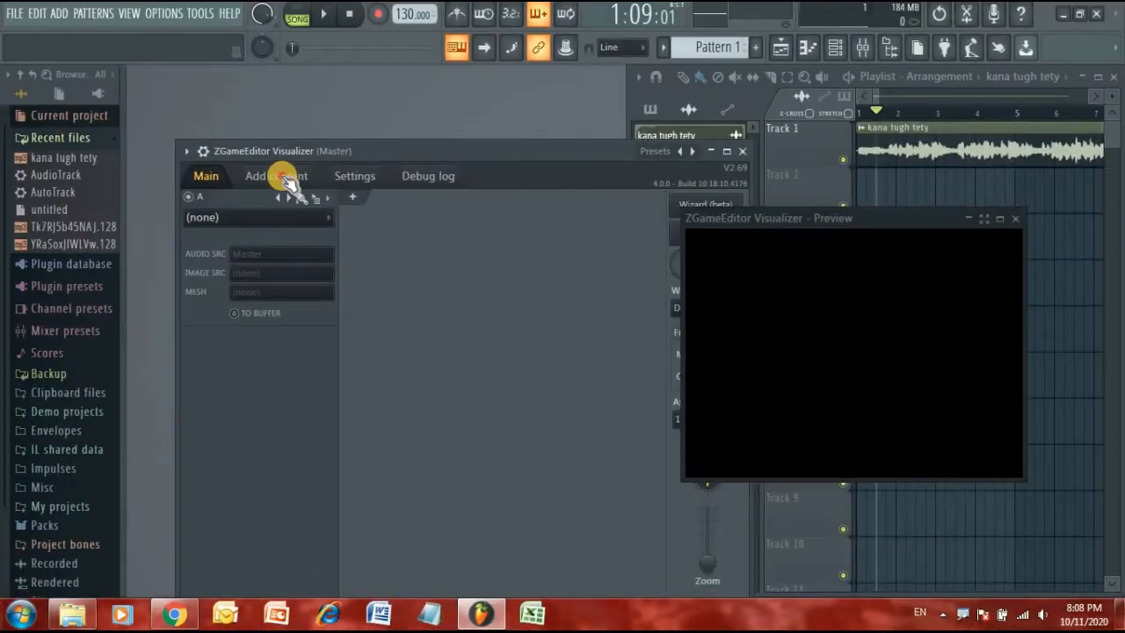
Add the template3 picture from the Bitmaps folder to the visualizer's image content
click(281, 175)
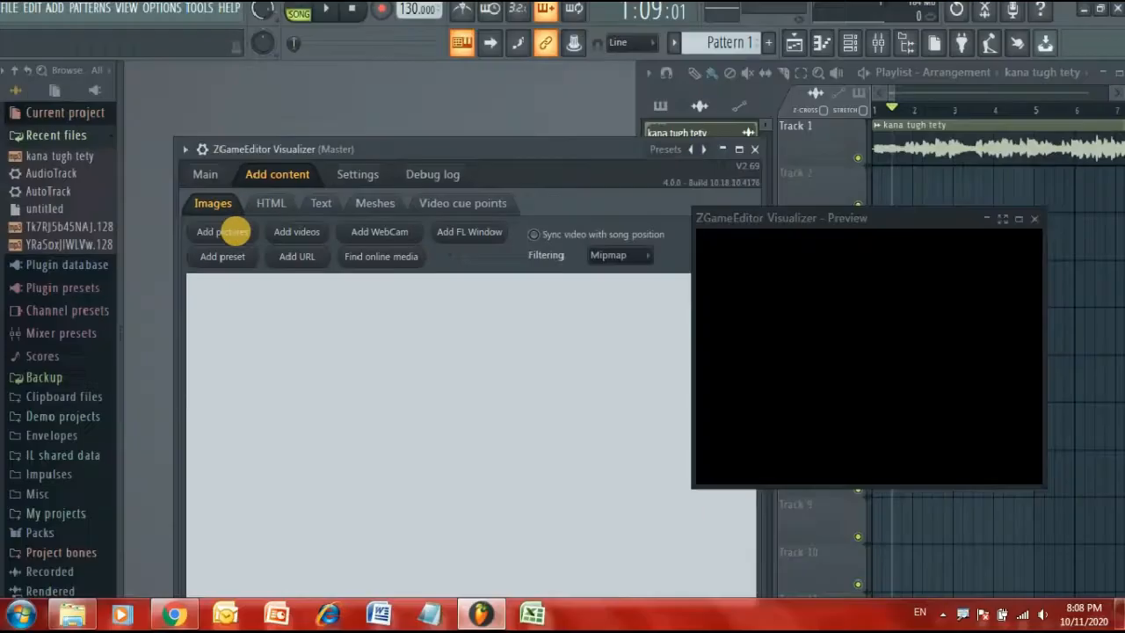
click(238, 233)
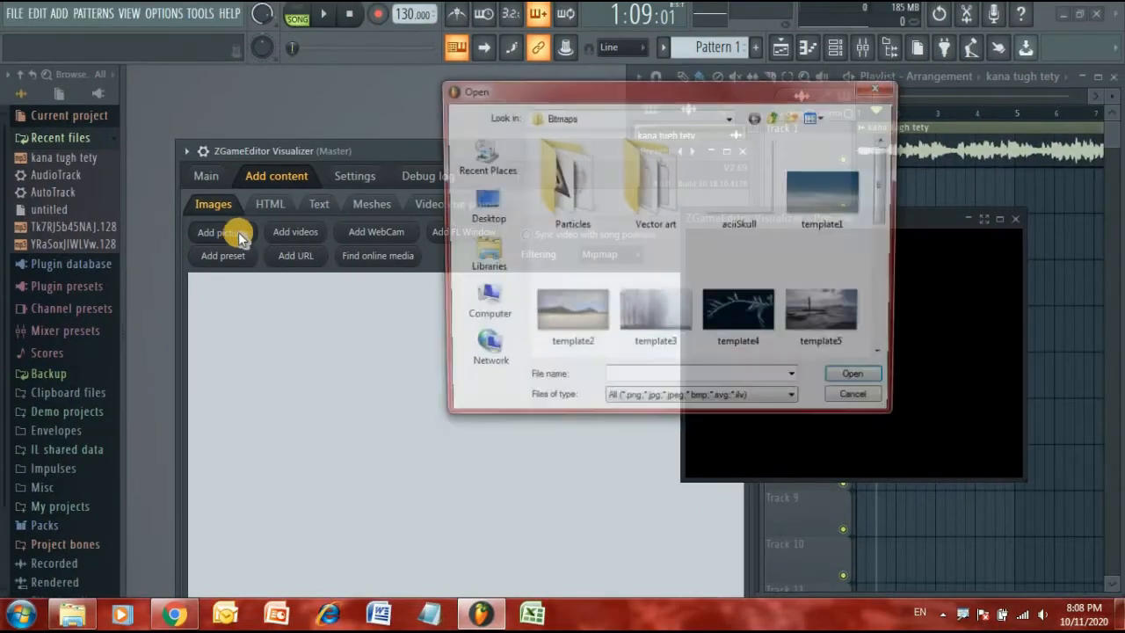
click(651, 321)
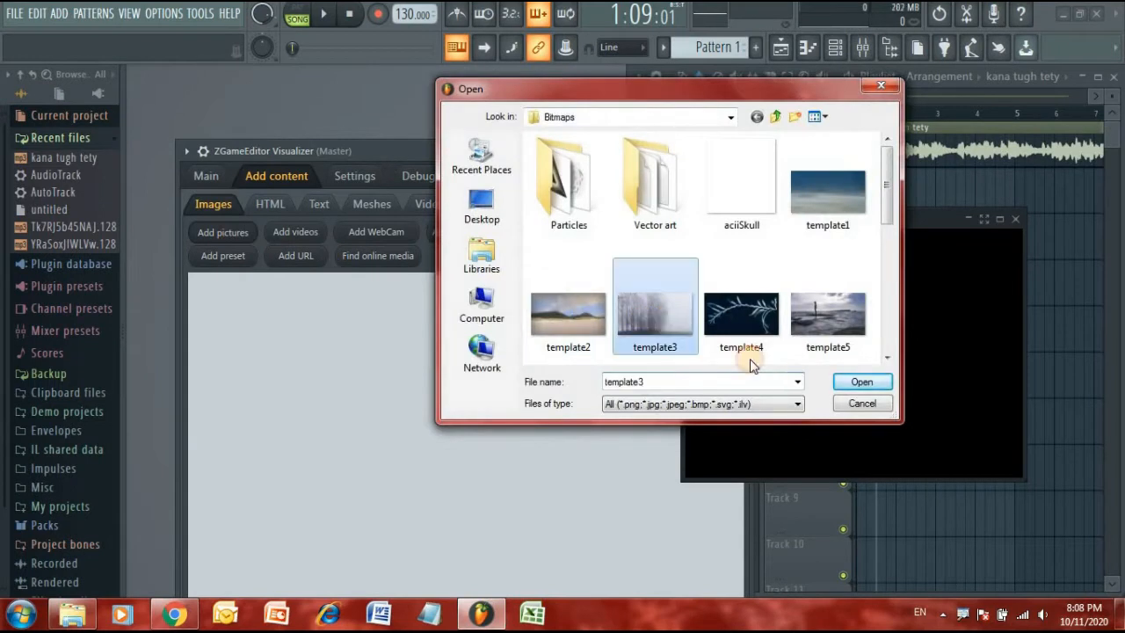
click(861, 382)
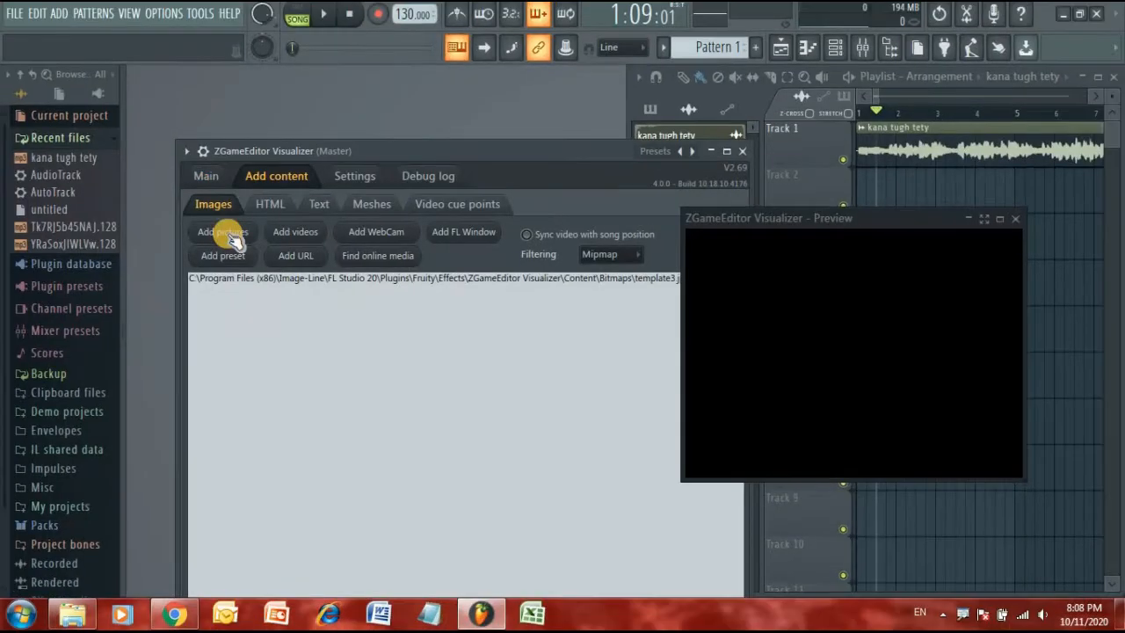
Add the loggoooo3-01 picture from the 100% logo folder on drive E to the visualizer's images
click(226, 233)
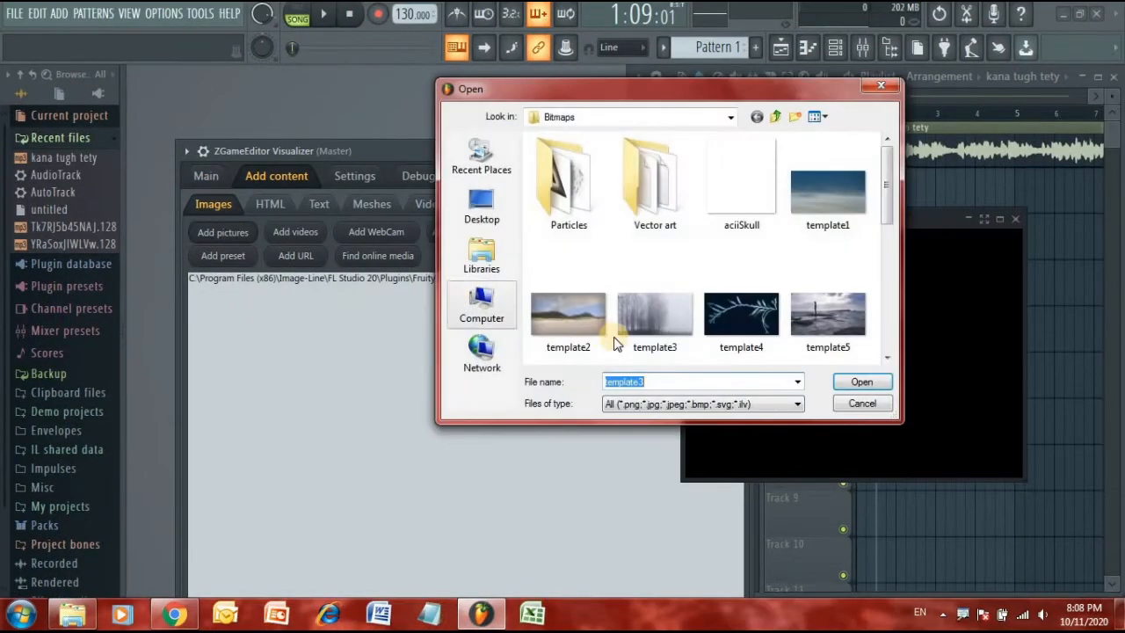
click(457, 314)
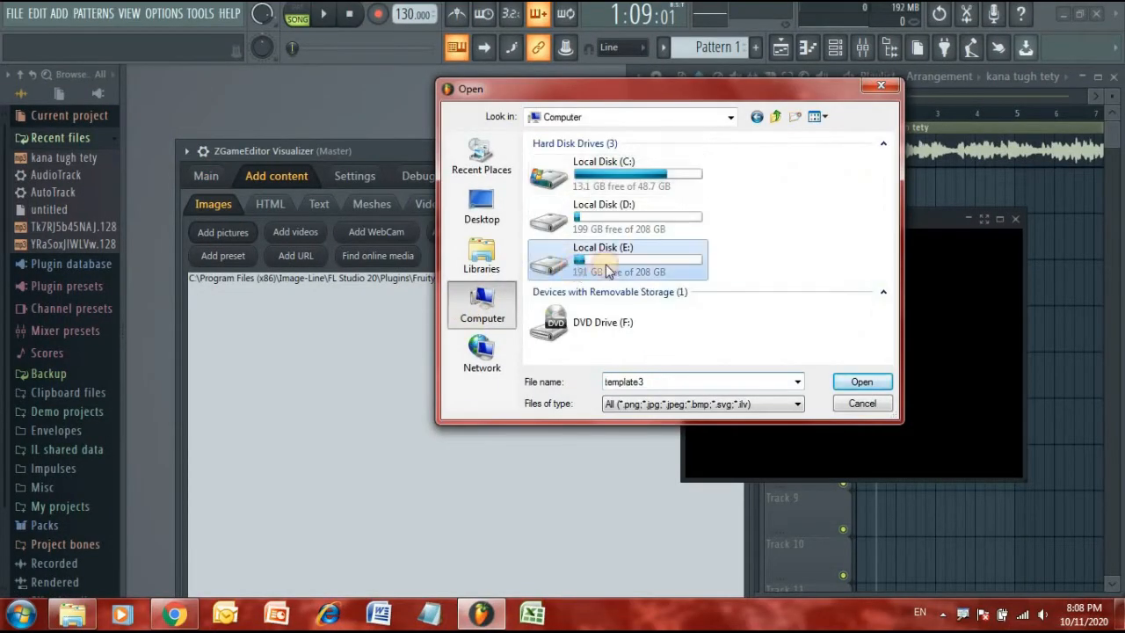
double_click(616, 253)
double_click(650, 215)
scroll(679, 279, down, 5)
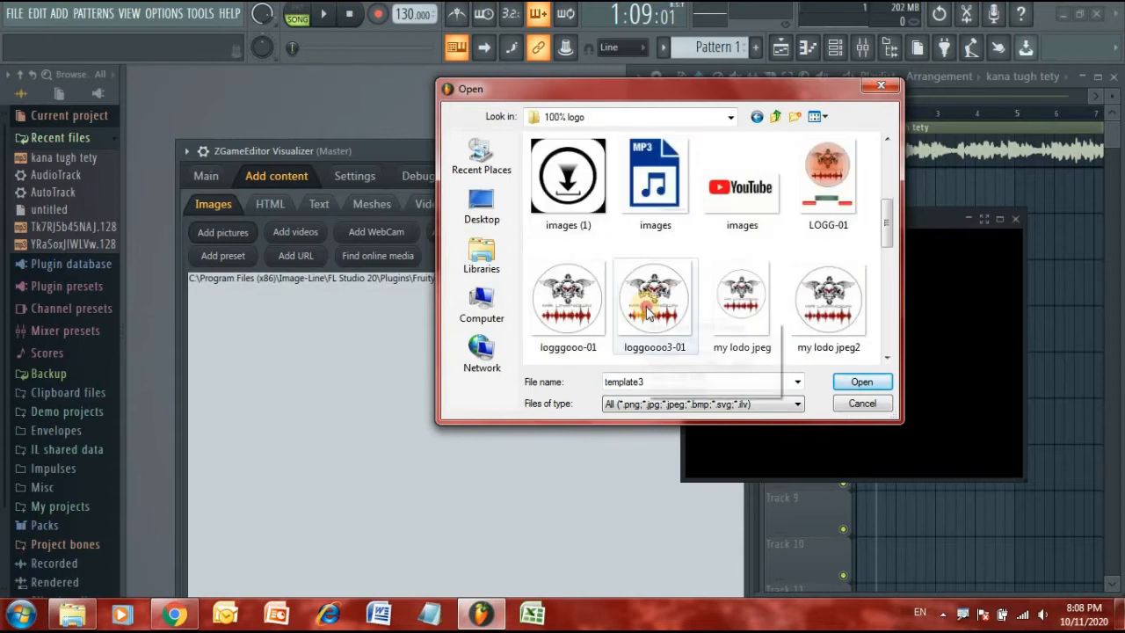
click(862, 382)
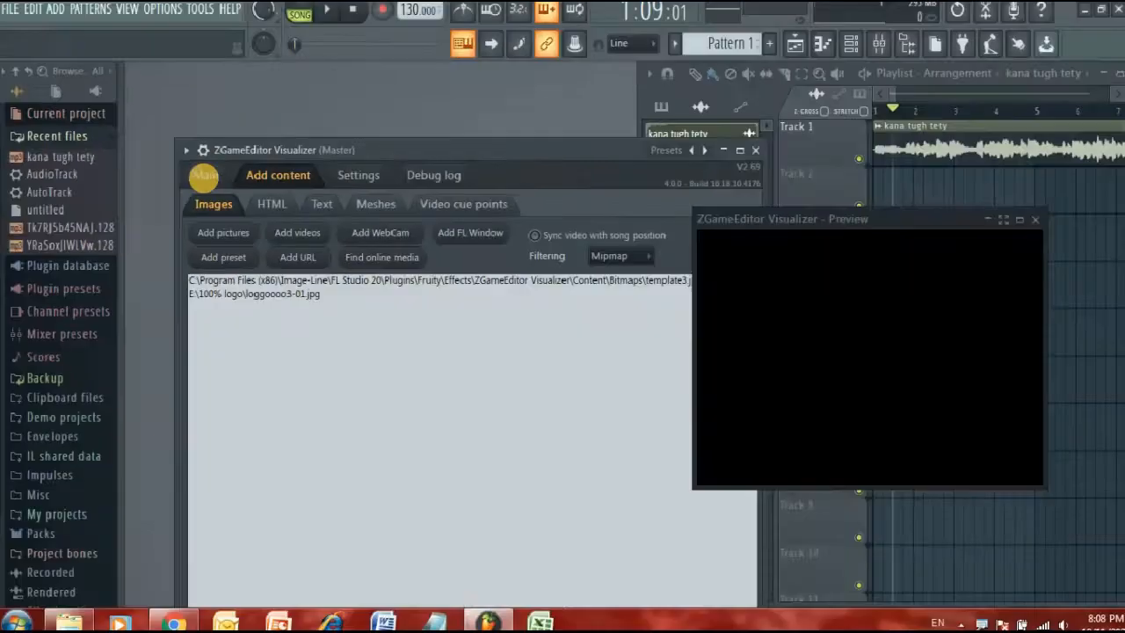
Assign the Image effect to the visualizer's layer A
click(206, 178)
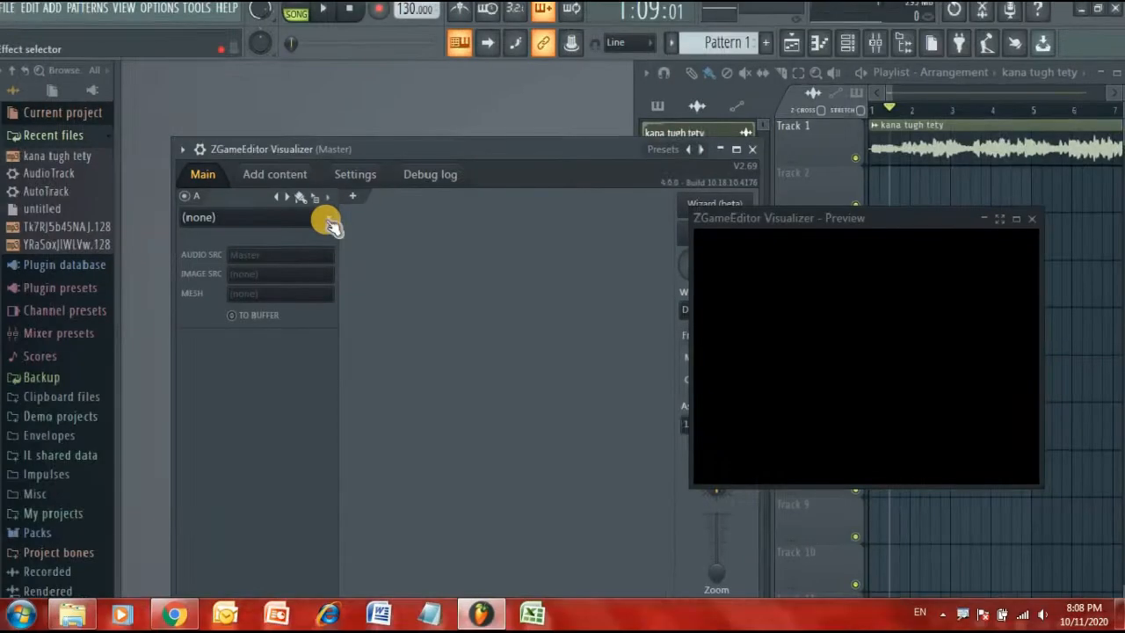
click(325, 219)
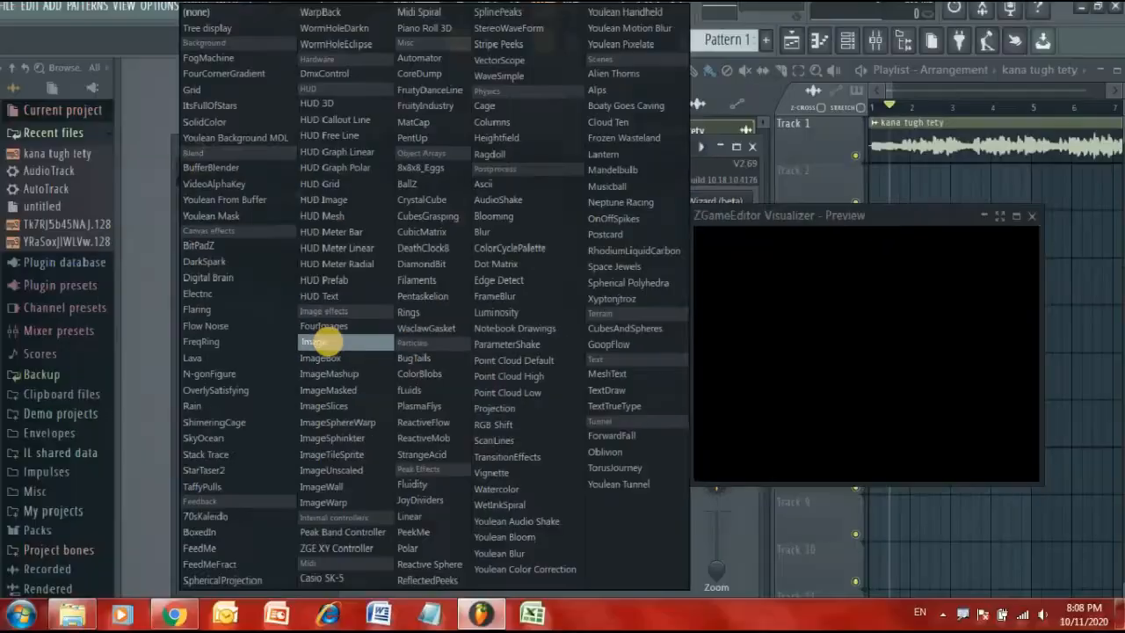
click(299, 341)
click(305, 100)
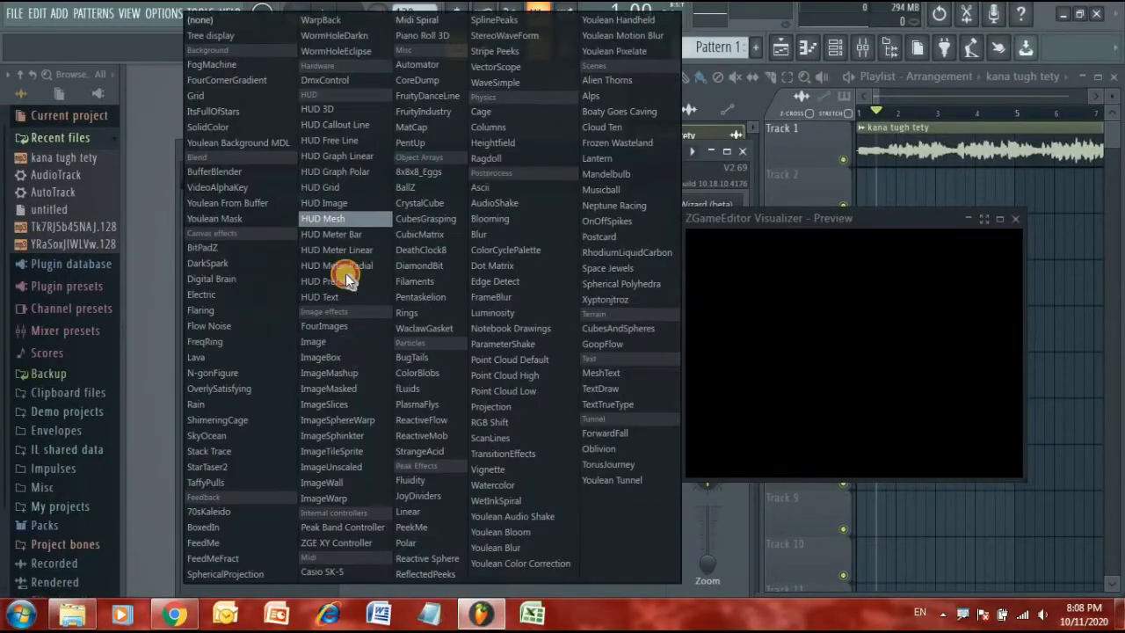
click(349, 339)
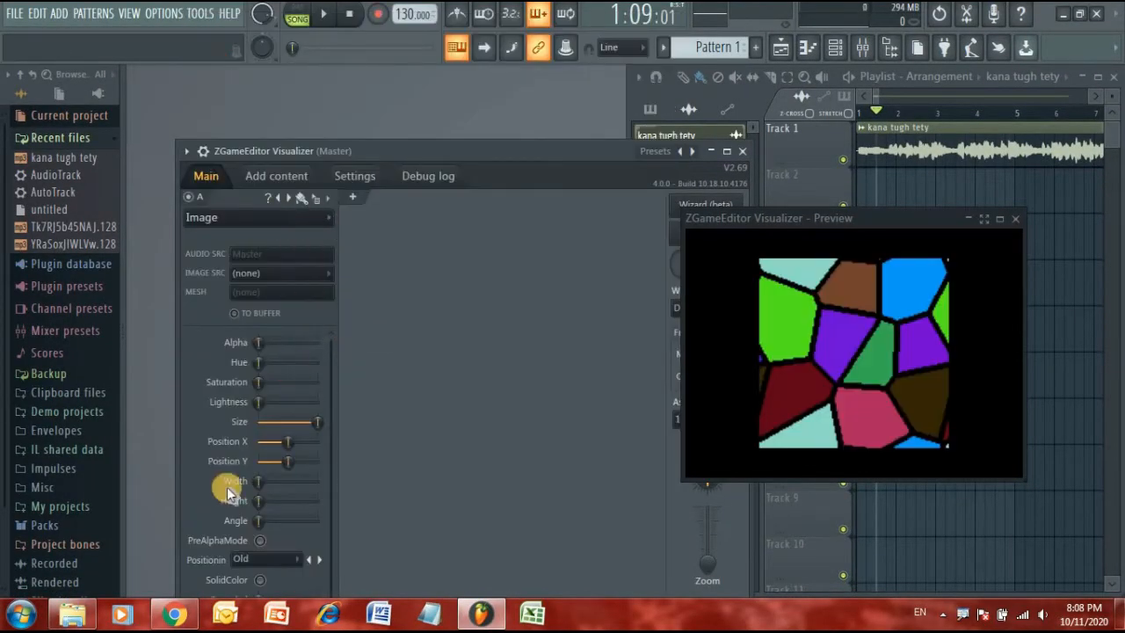
Use template3.jpg as layer A's image source and set its alpha to about 15%
click(327, 279)
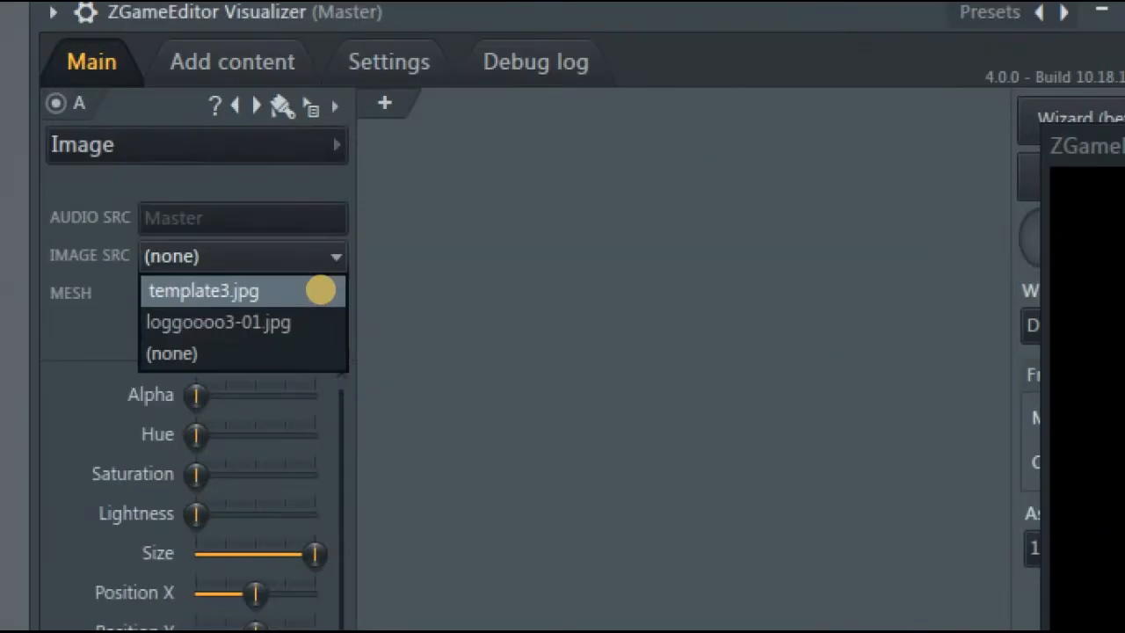
click(321, 290)
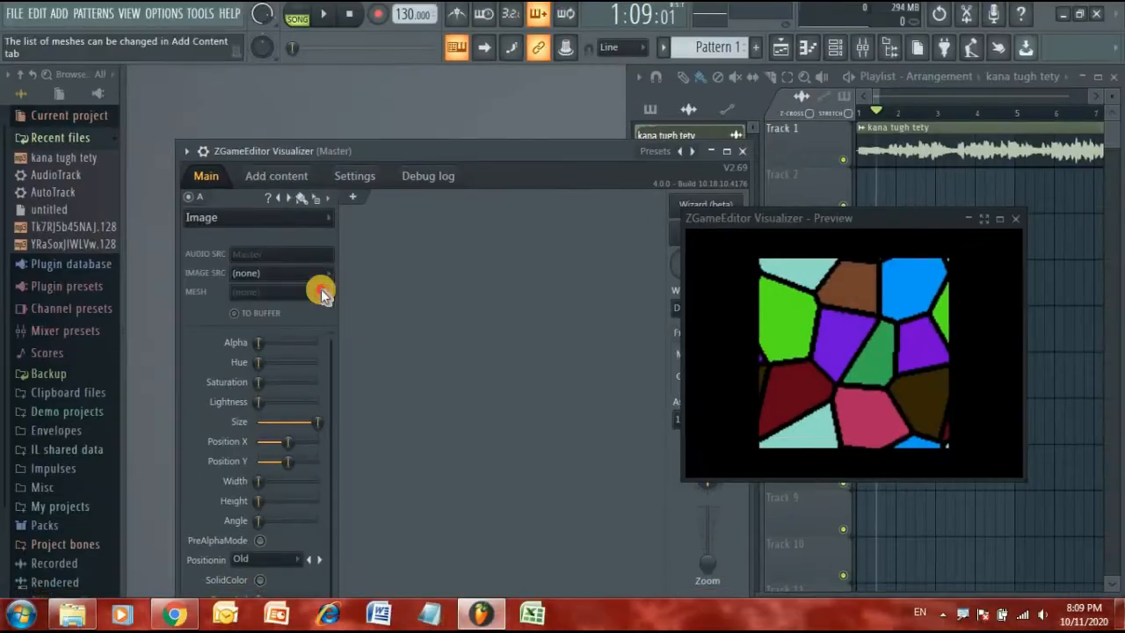
click(321, 274)
click(322, 290)
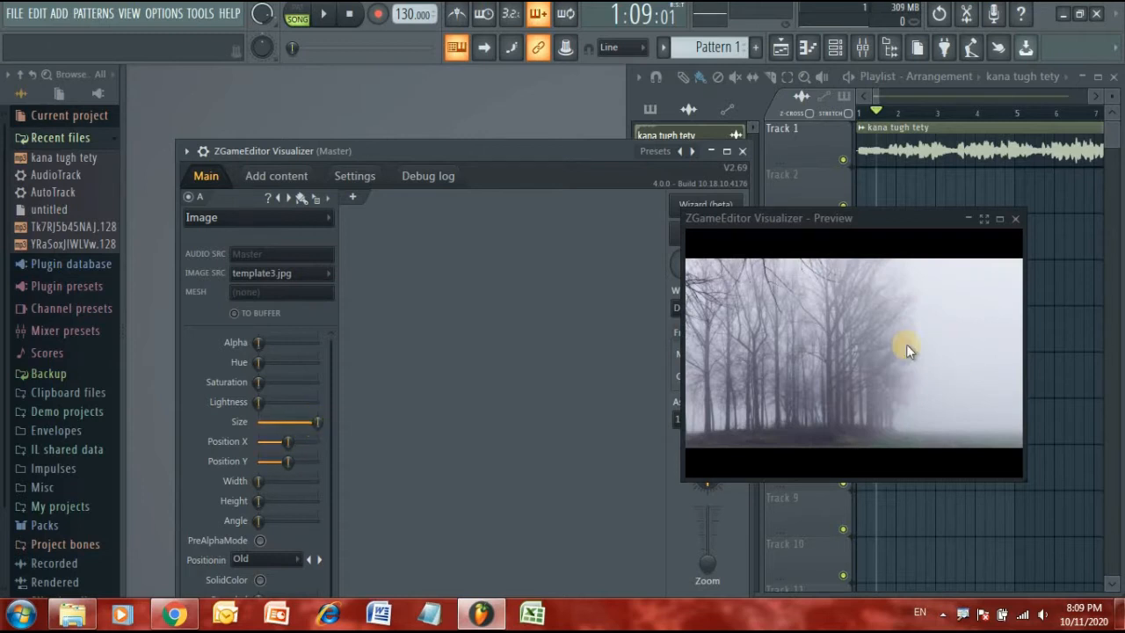
mouse_move(324, 425)
mouse_down()
mouse_move(307, 419)
mouse_move(318, 424)
mouse_up()
click(259, 340)
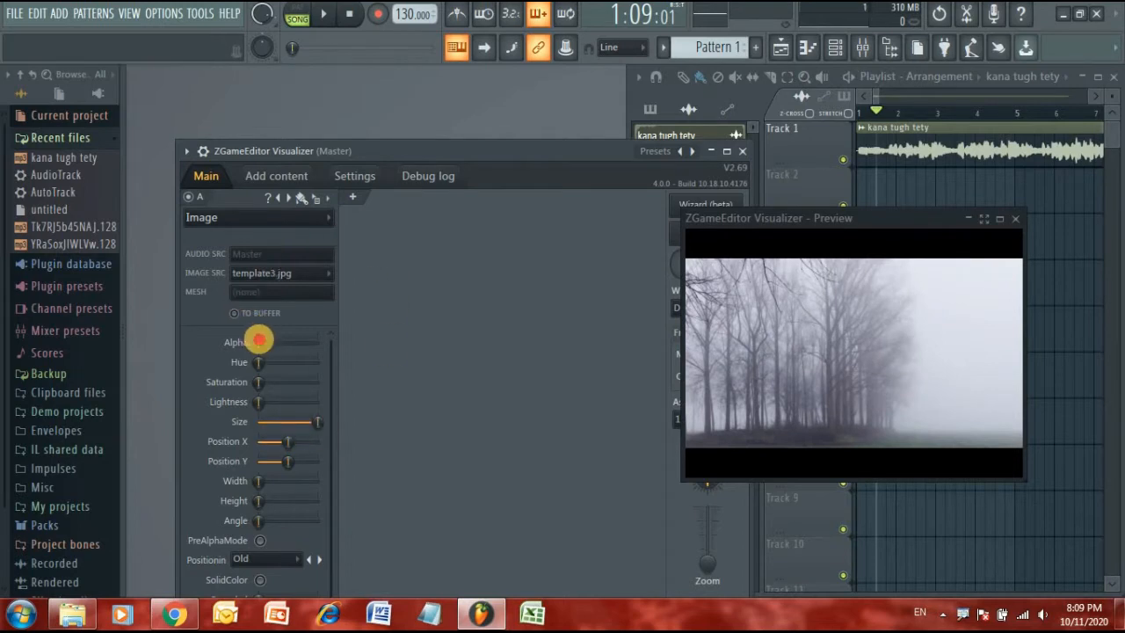
drag(260, 341, 268, 342)
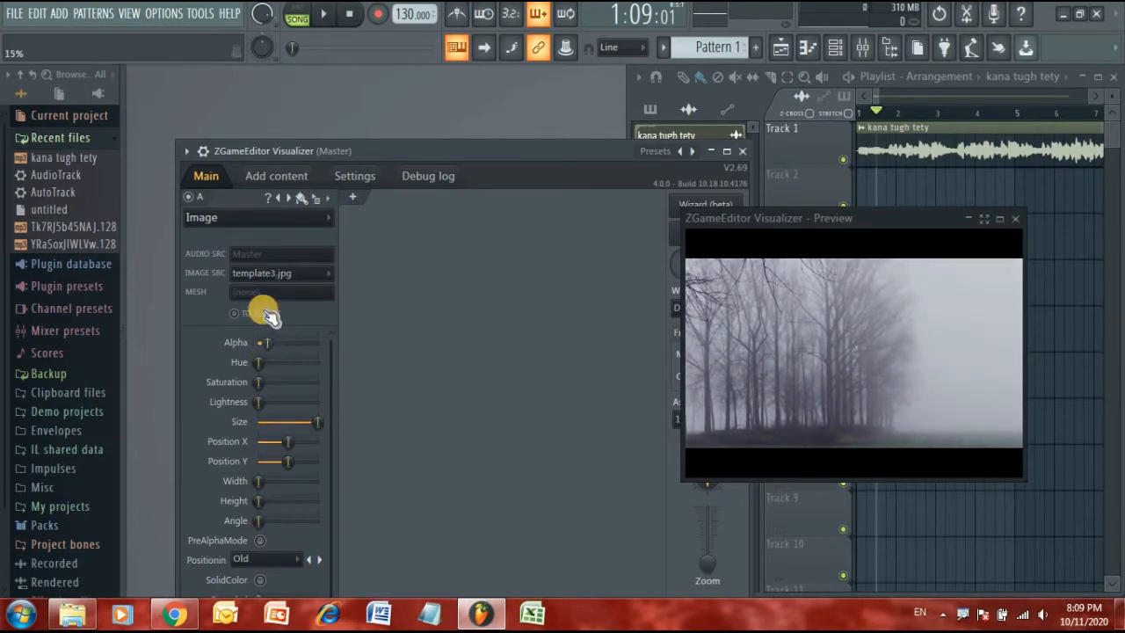
Add a second layer with the Image effect and use loggoooo3-01.jpg as its image source
click(354, 199)
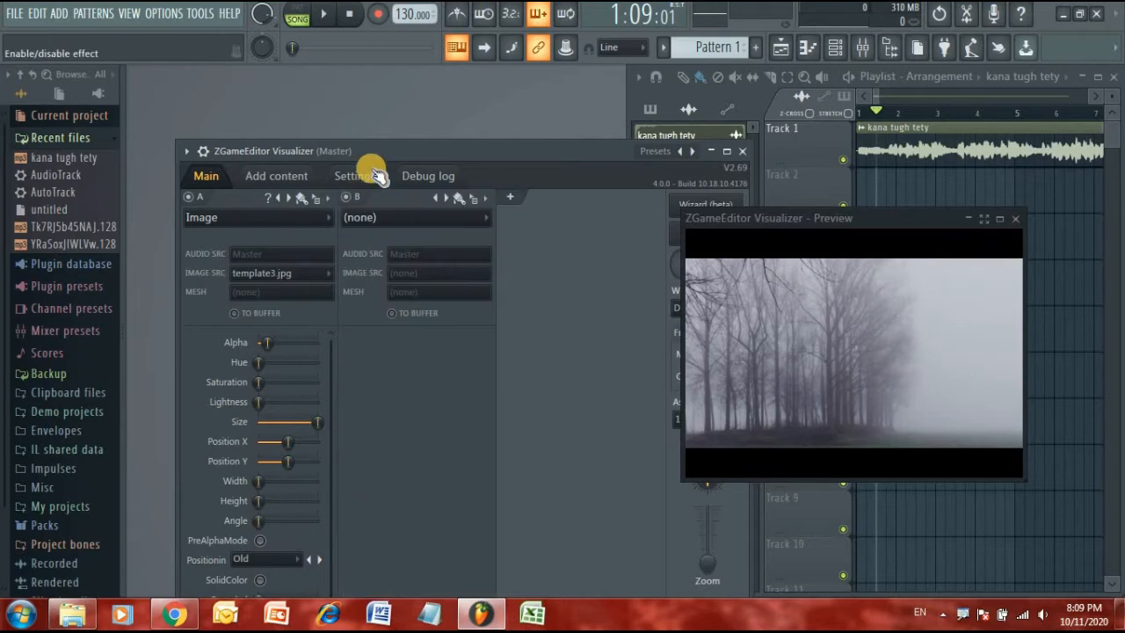
drag(401, 159, 352, 165)
click(426, 225)
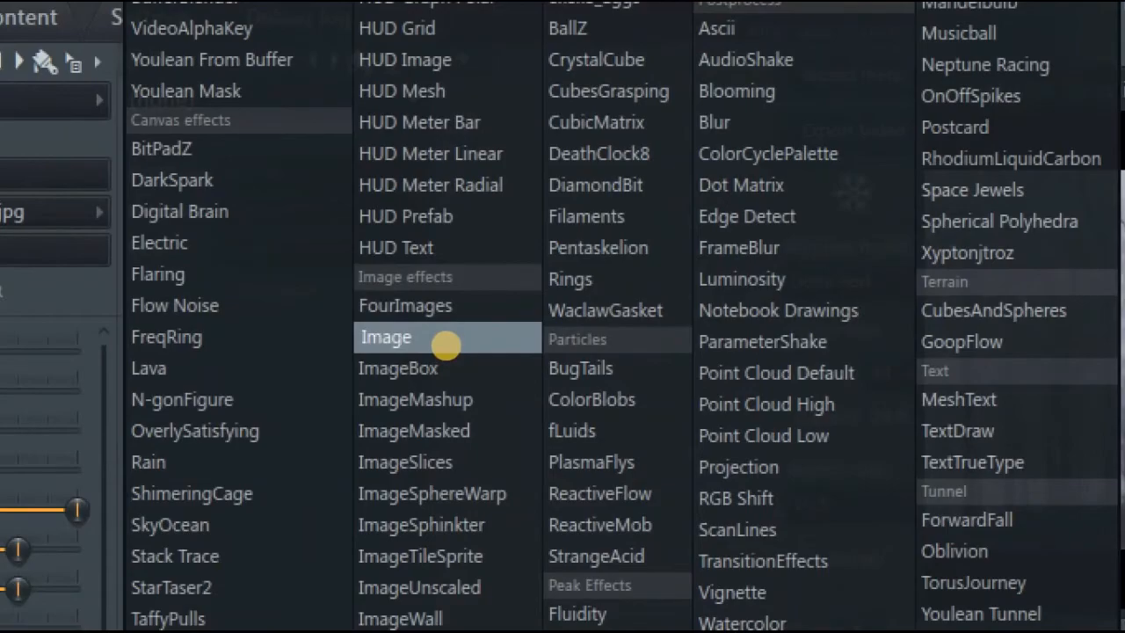
click(446, 345)
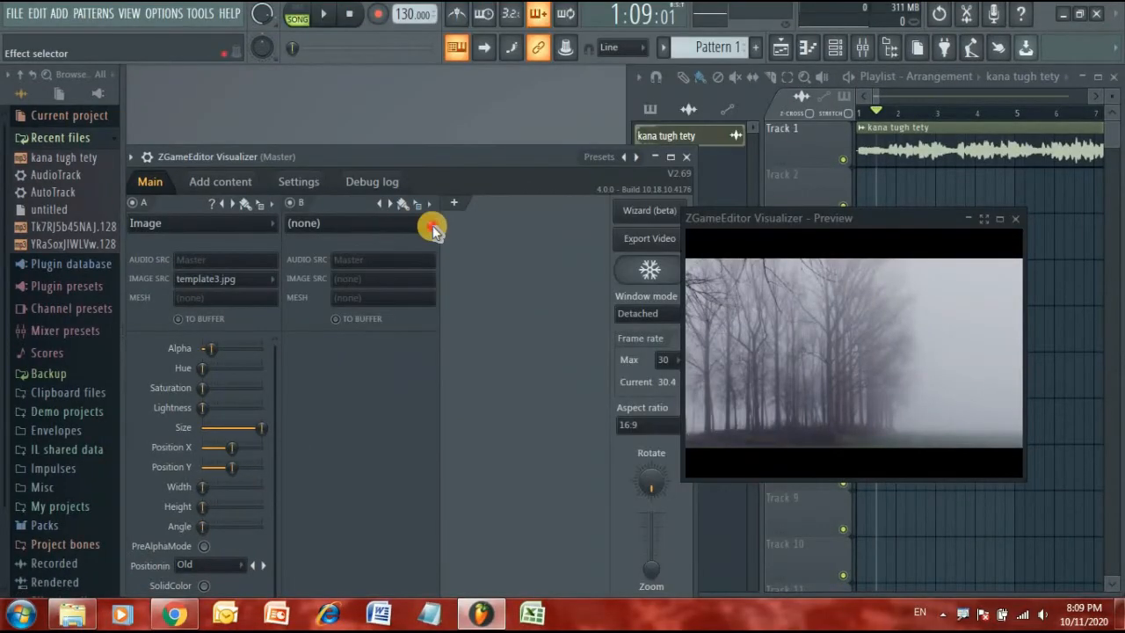
click(432, 229)
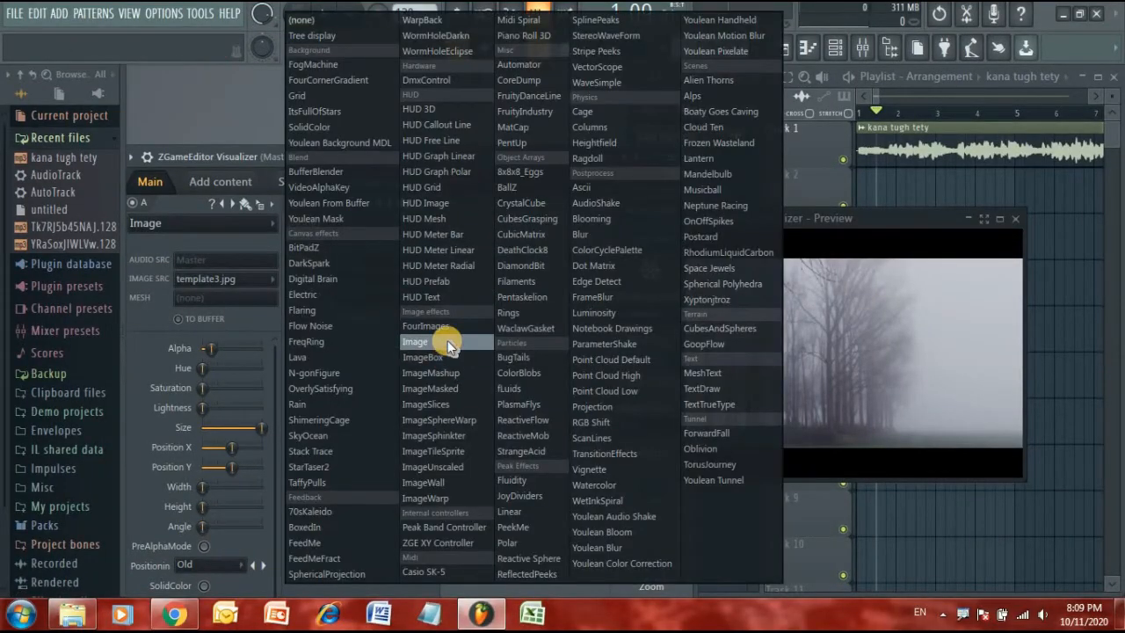
click(446, 338)
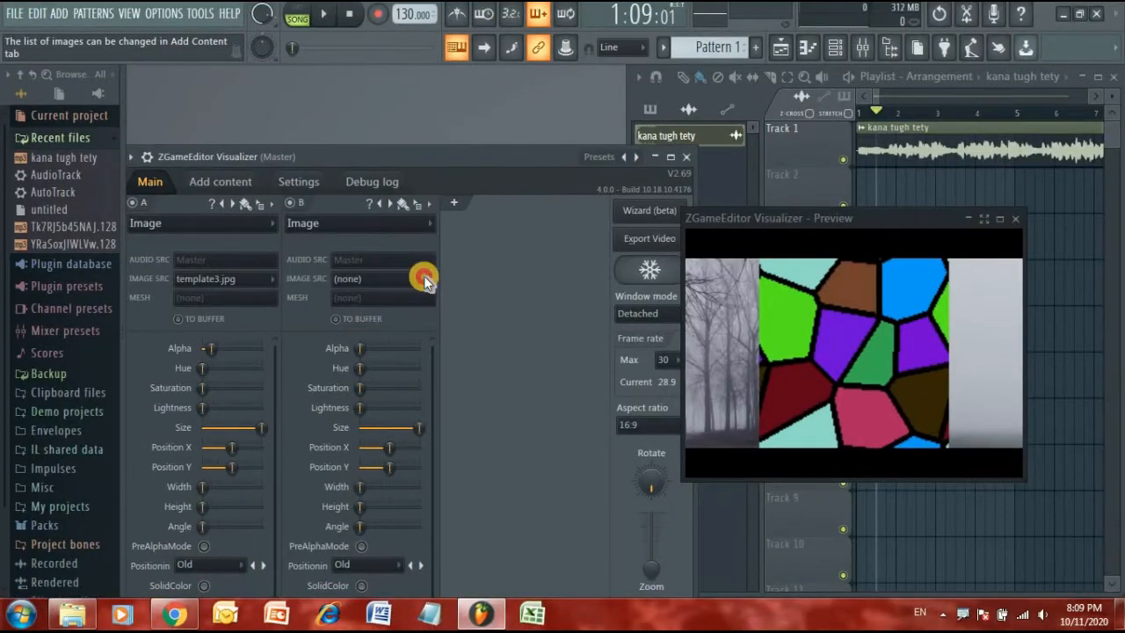
click(423, 278)
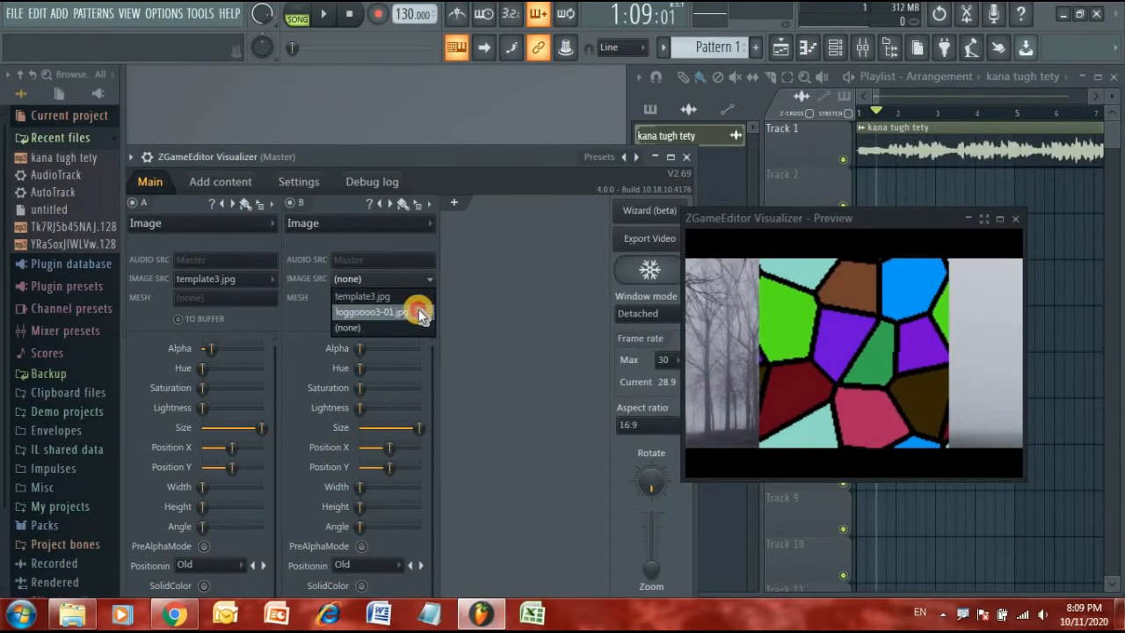
click(418, 312)
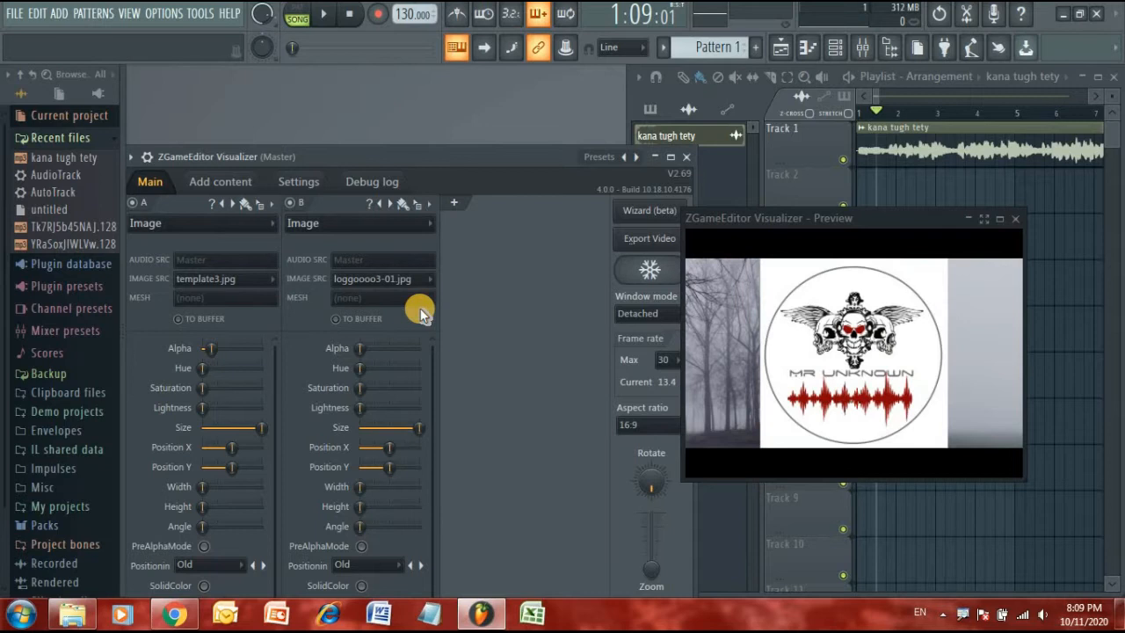
Round the logo image on layer B with Rounded at 100% and reduce its size to 86%
drag(479, 151, 471, 105)
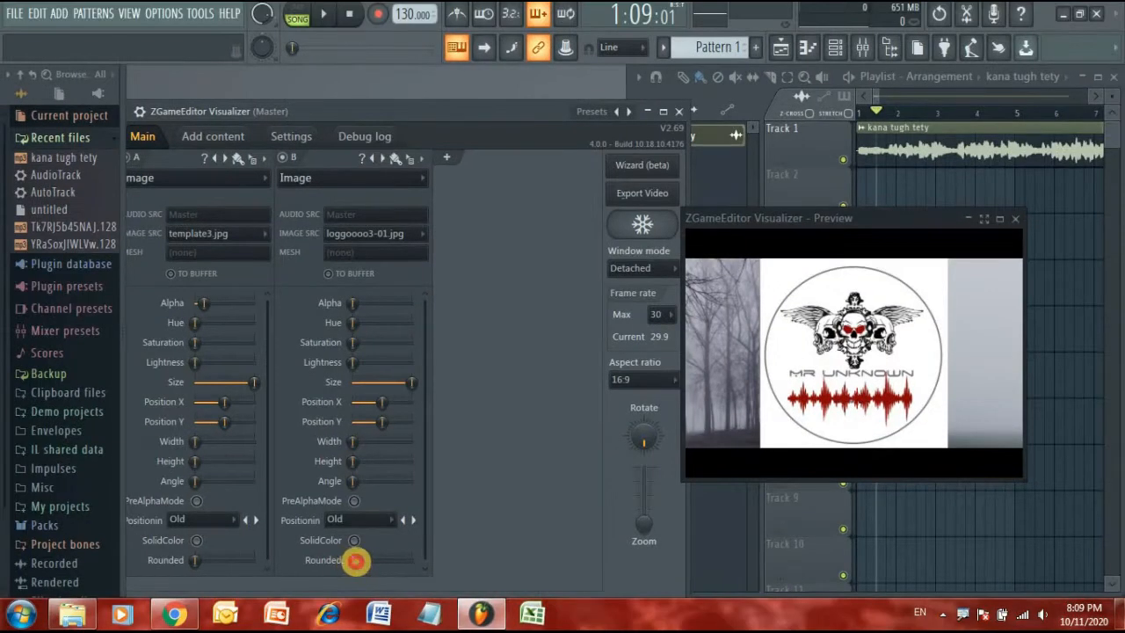
drag(355, 560, 580, 580)
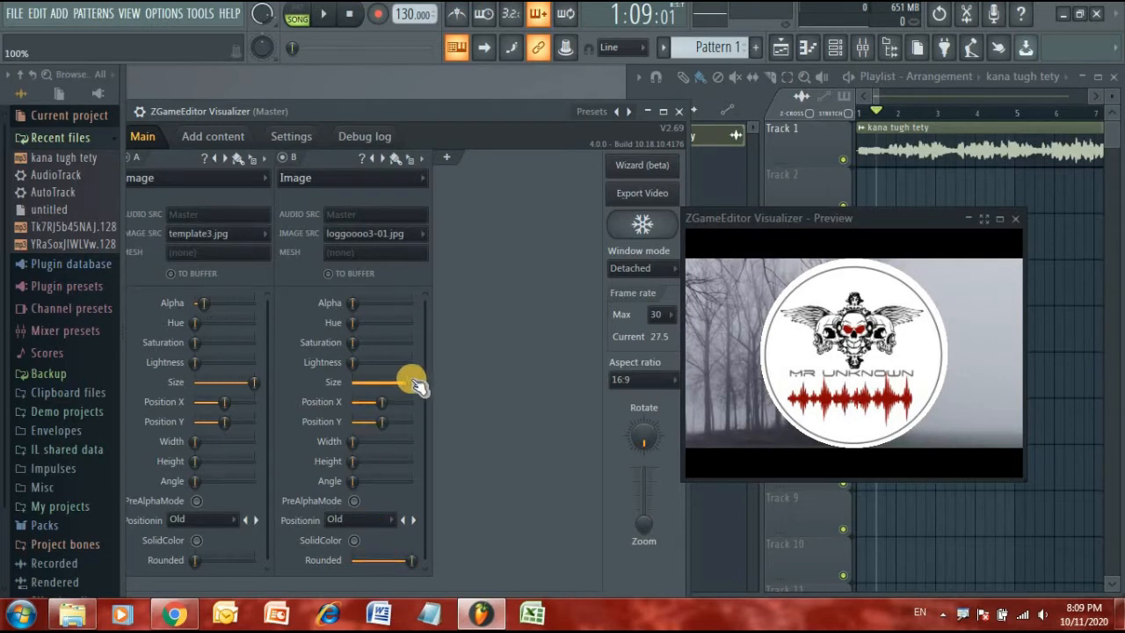
drag(407, 378, 382, 379)
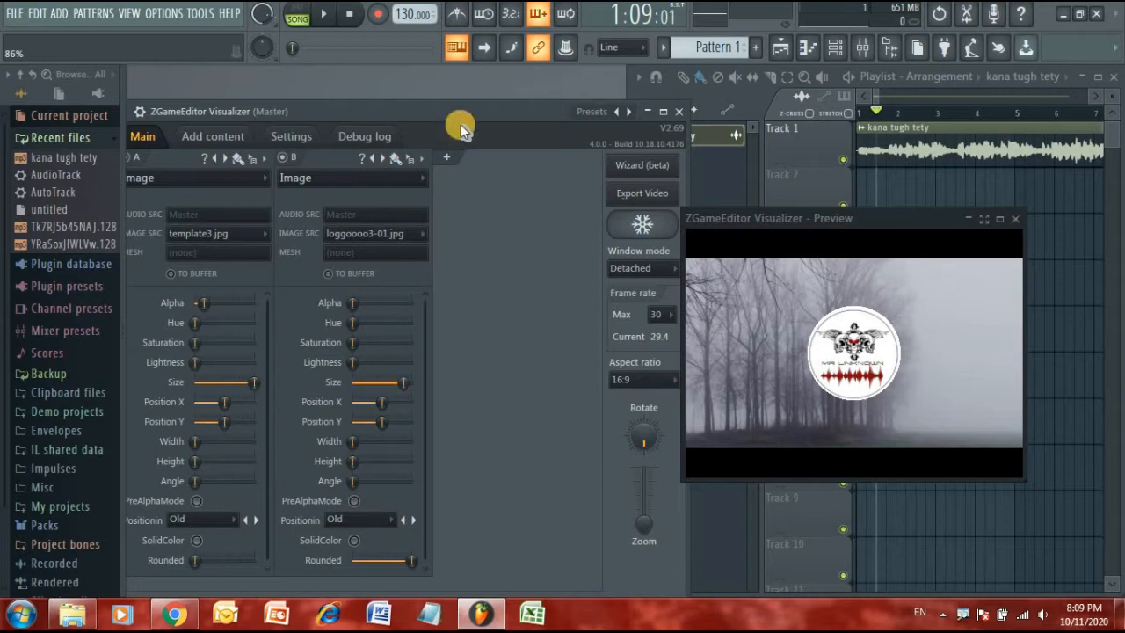
Add a third layer with the ItsFullOfStars effect and move it before logo layer B
click(354, 118)
drag(353, 118, 226, 121)
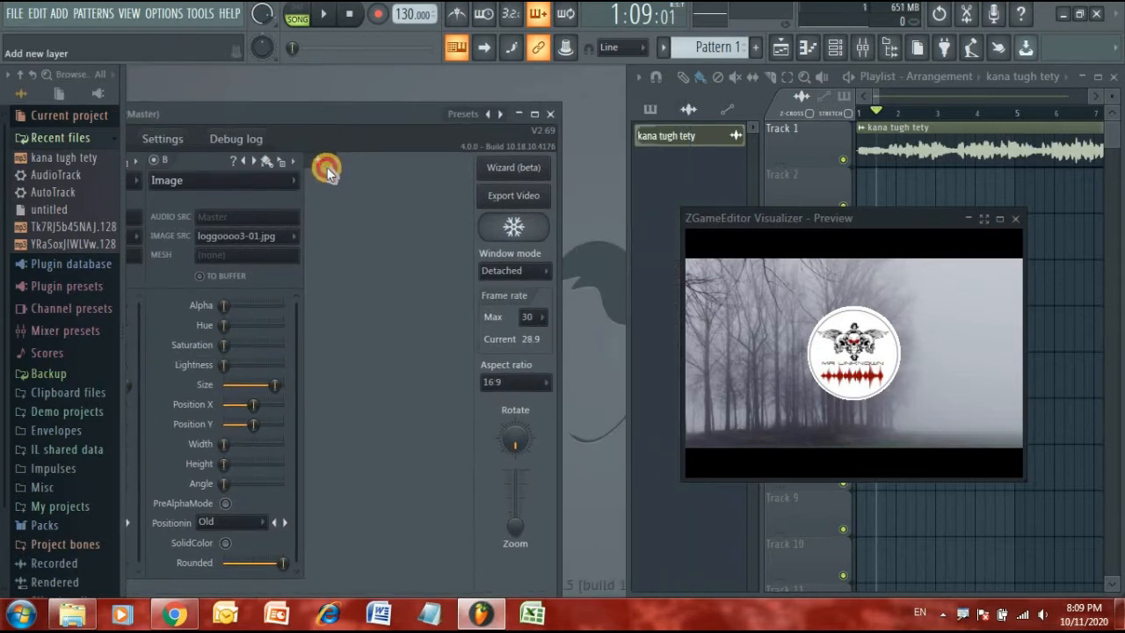
drag(560, 369, 601, 374)
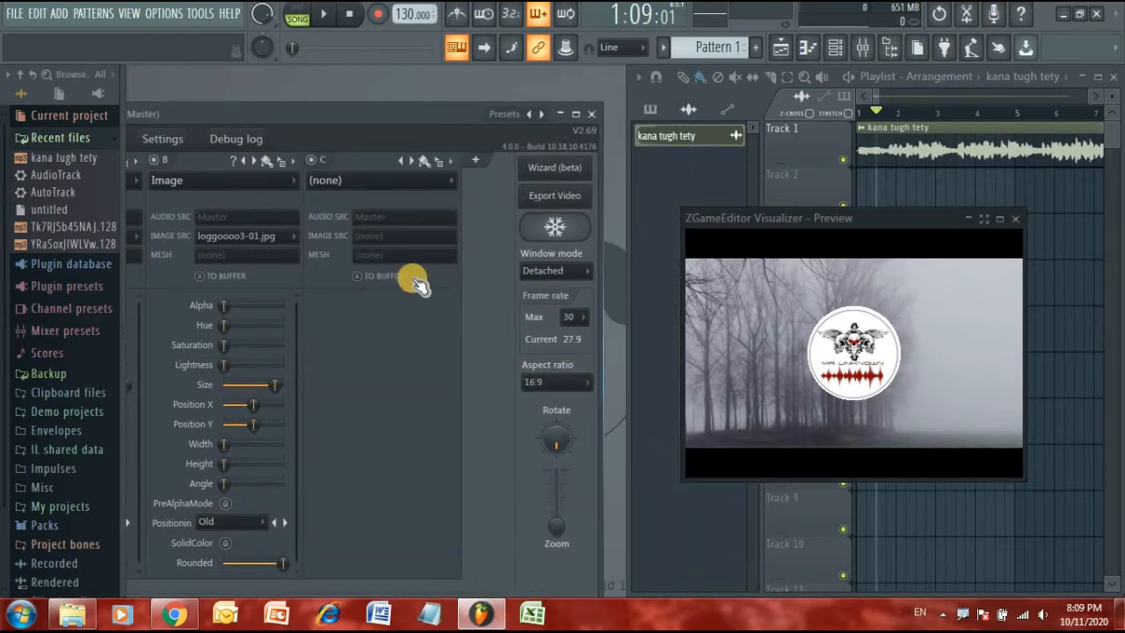
click(444, 171)
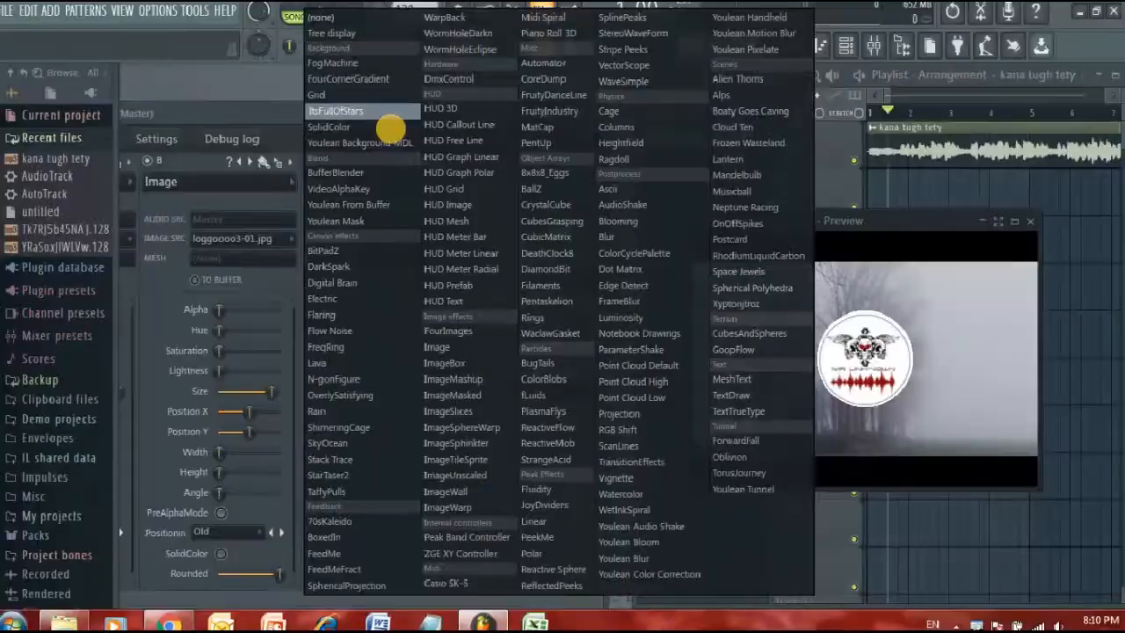
key(Escape)
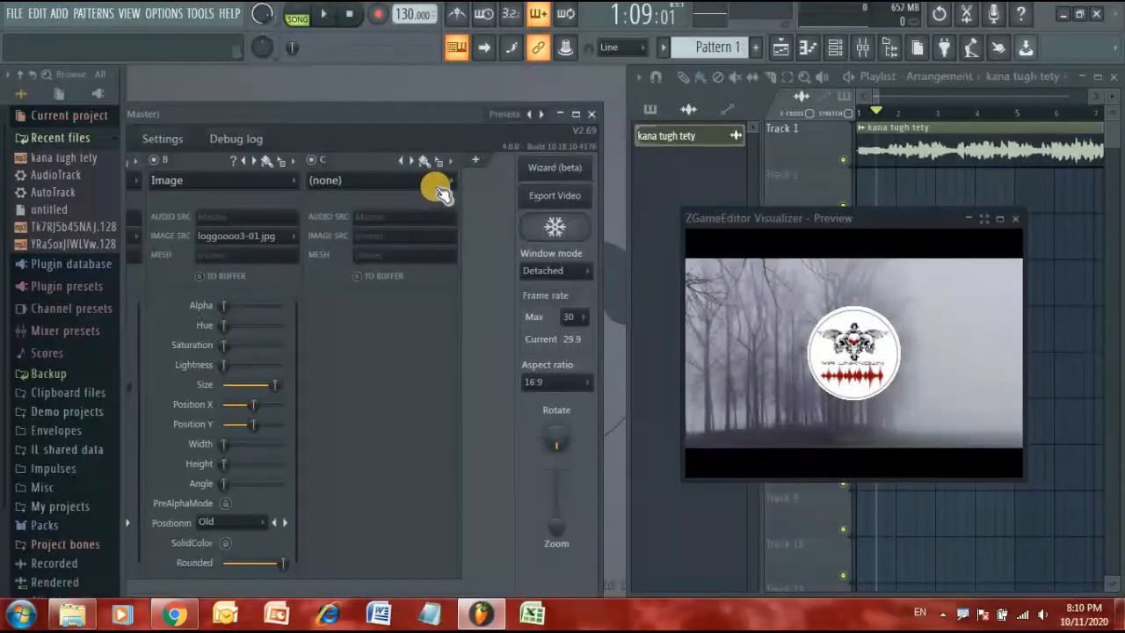
click(436, 186)
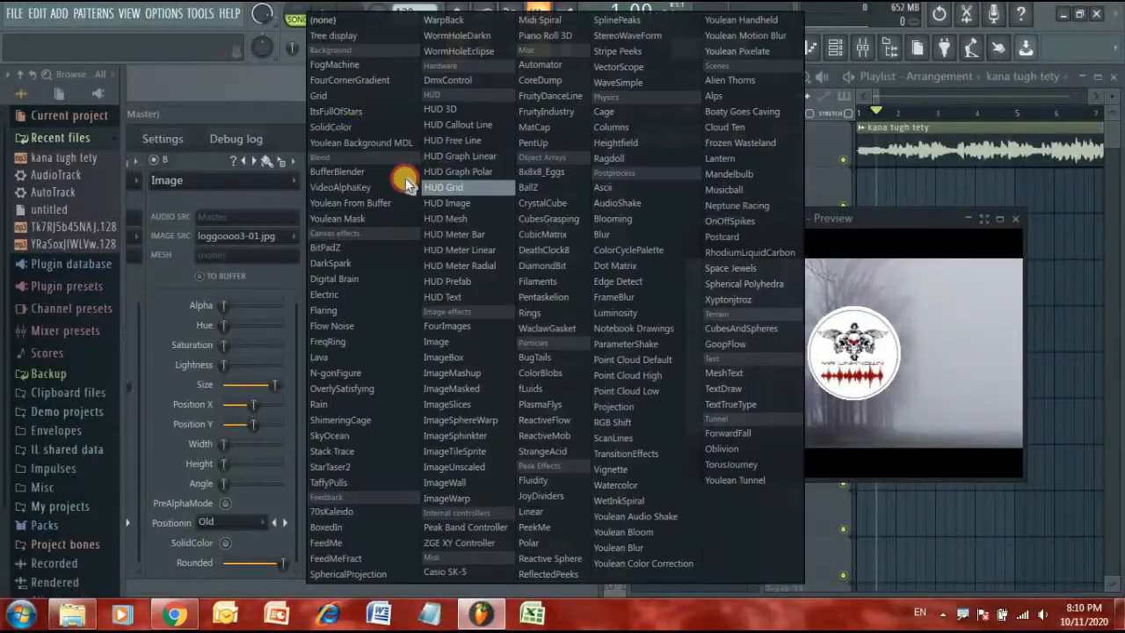
click(362, 111)
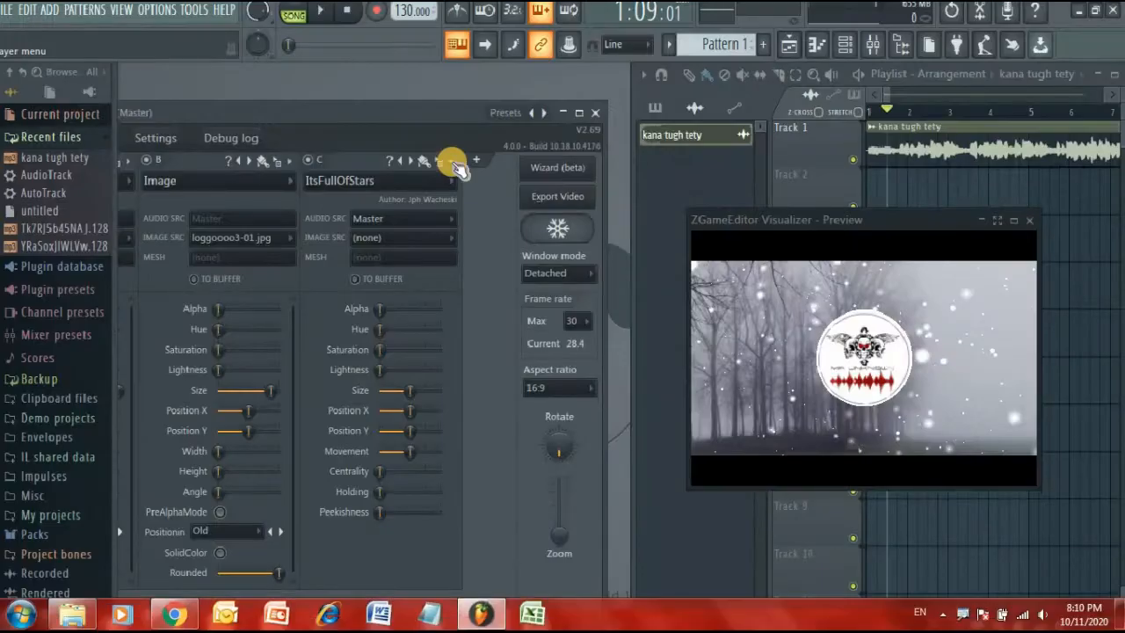
click(451, 161)
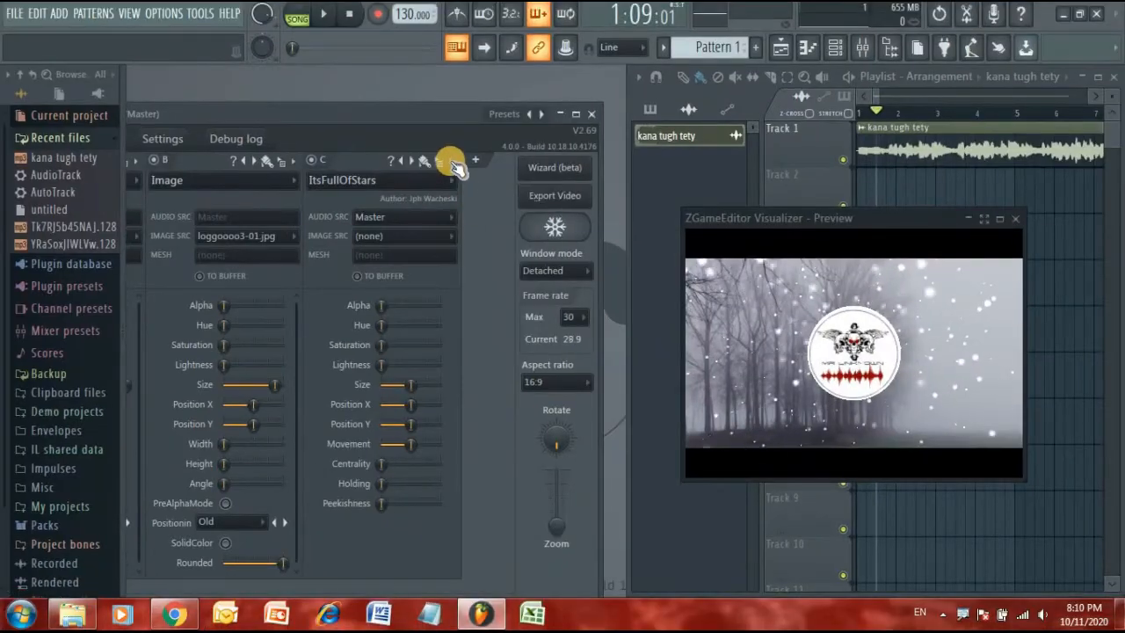
click(487, 213)
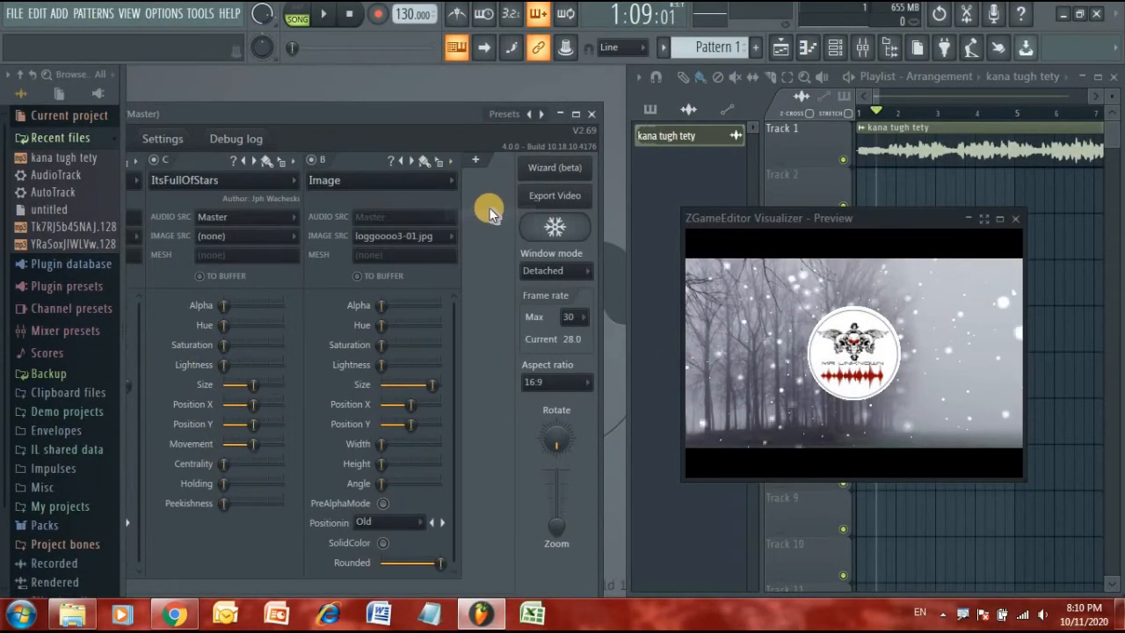
Colour the ItsFullOfStars particles purple with hue 79% and maximum saturation, and set their size to about 40%
drag(276, 113, 307, 116)
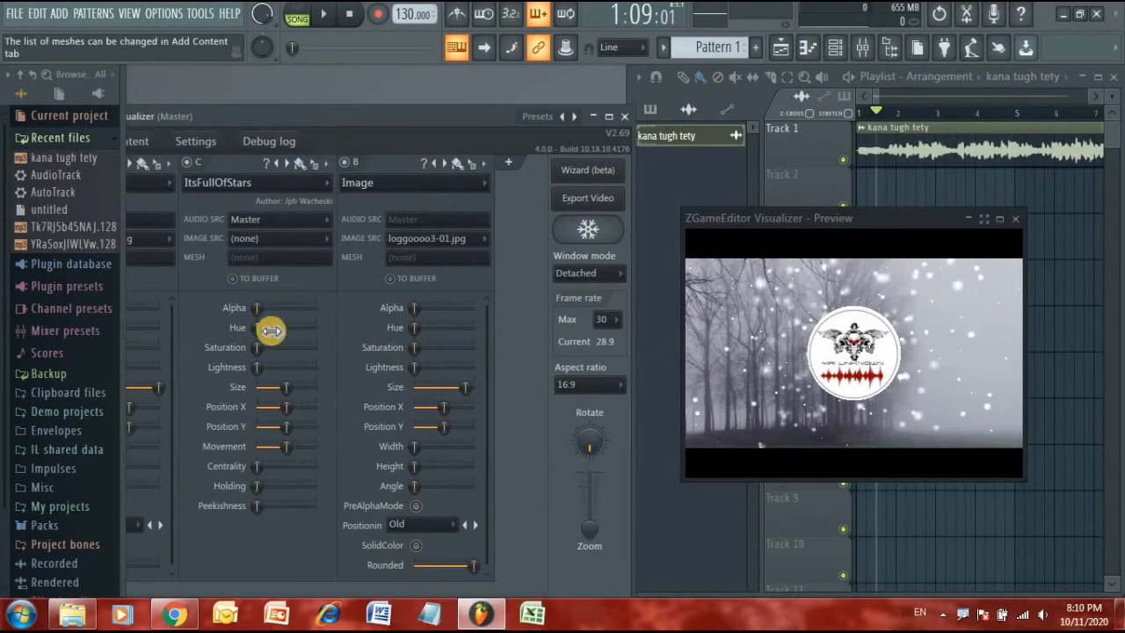
drag(262, 327, 317, 333)
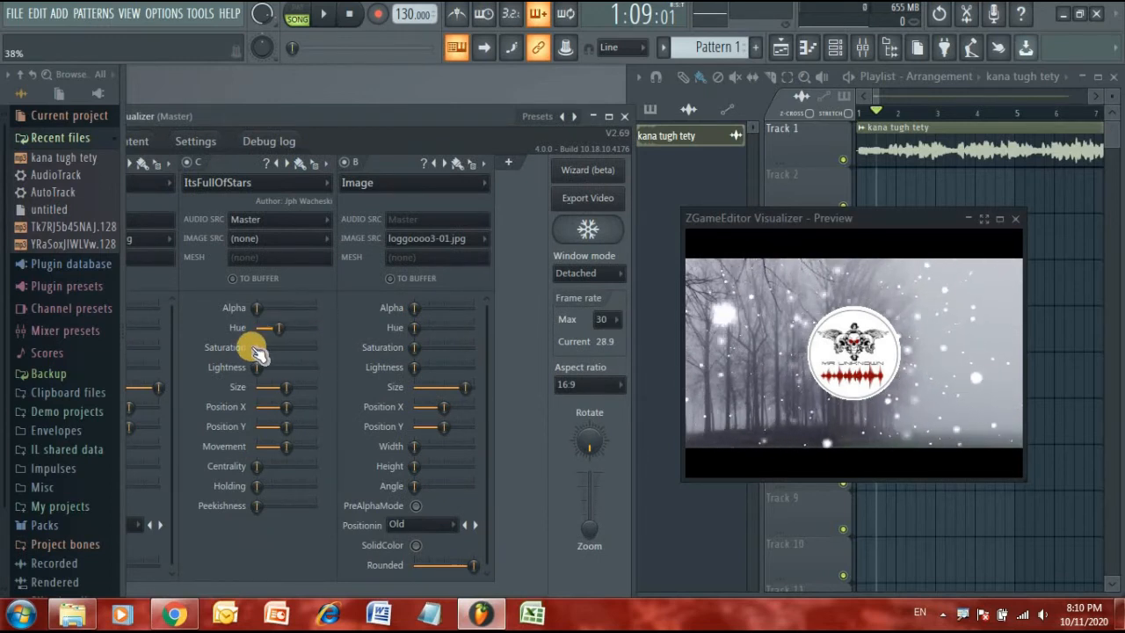
drag(258, 347, 480, 396)
drag(283, 327, 357, 343)
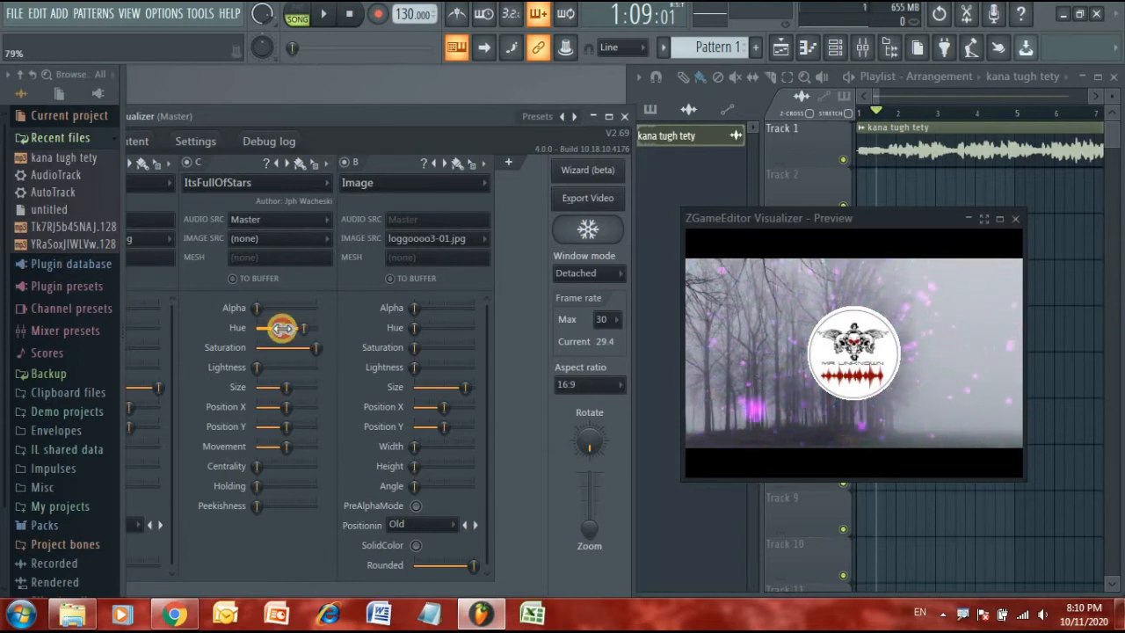
mouse_move(295, 393)
mouse_down()
mouse_move(264, 385)
mouse_move(284, 390)
mouse_up()
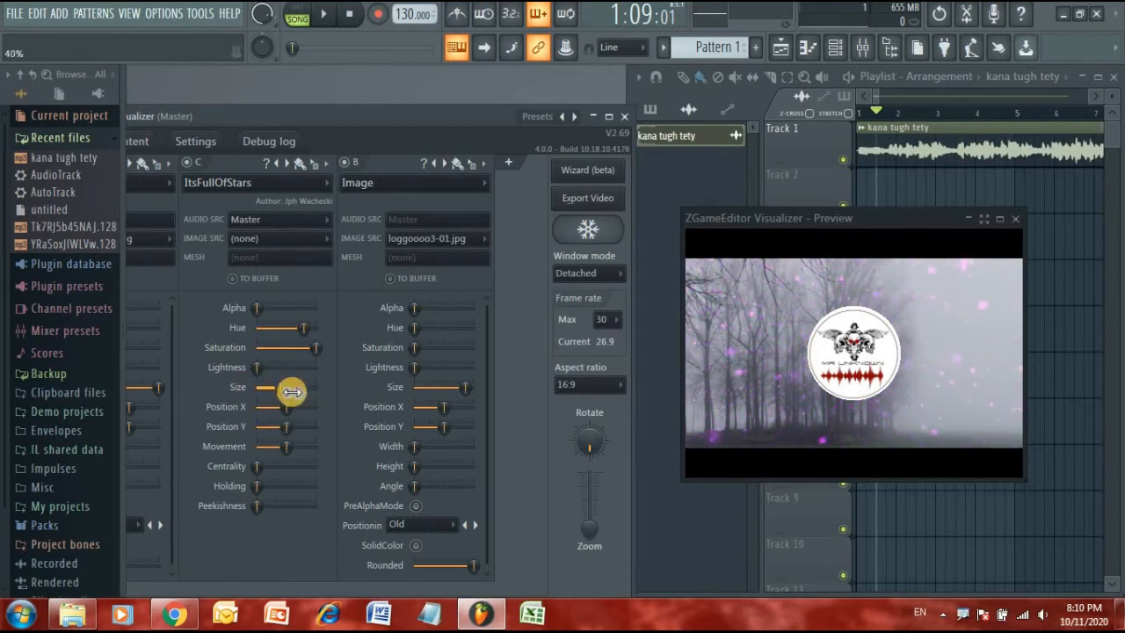
Add a fourth visualizer layer after logo layer B
drag(368, 123, 208, 123)
drag(480, 347, 653, 320)
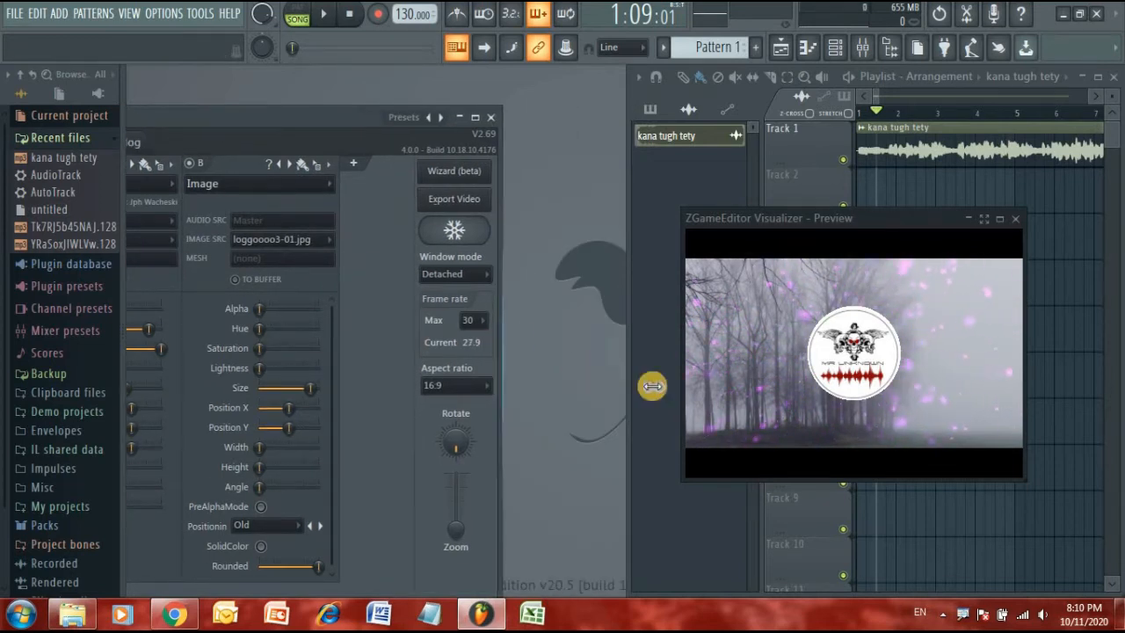
click(351, 164)
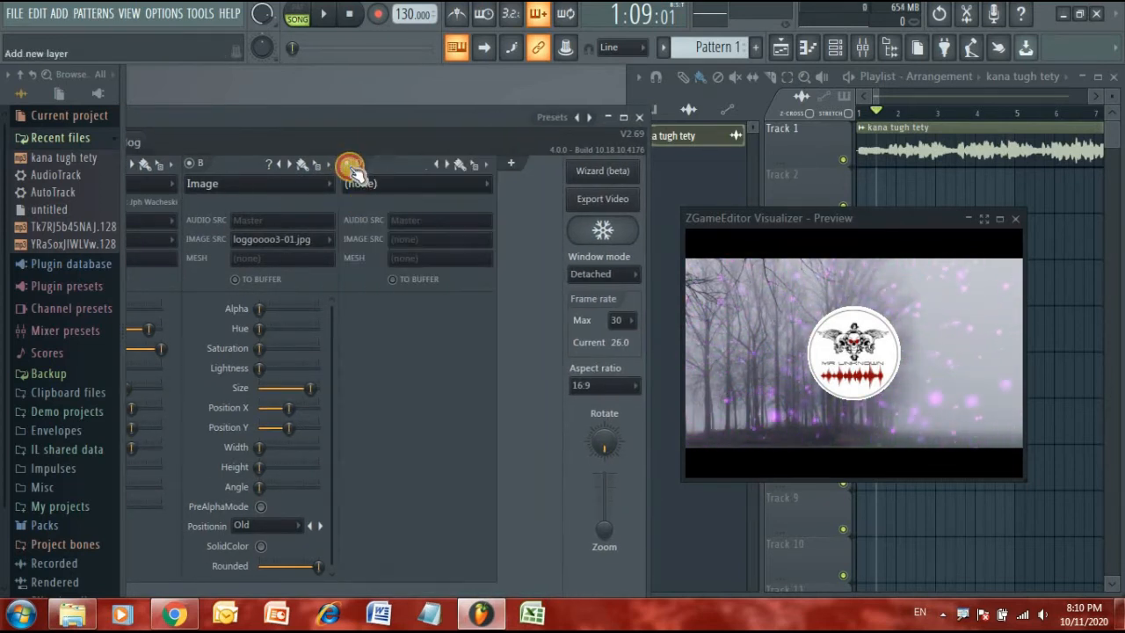
Try the ImageSphinkter effect on layer D
click(488, 182)
click(525, 435)
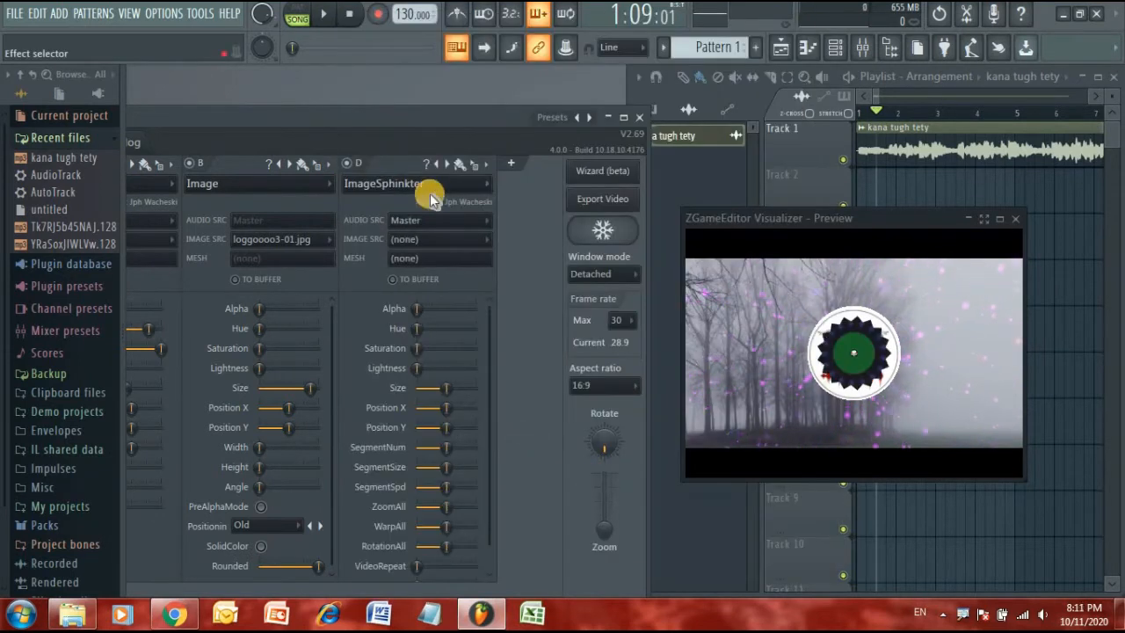
click(487, 186)
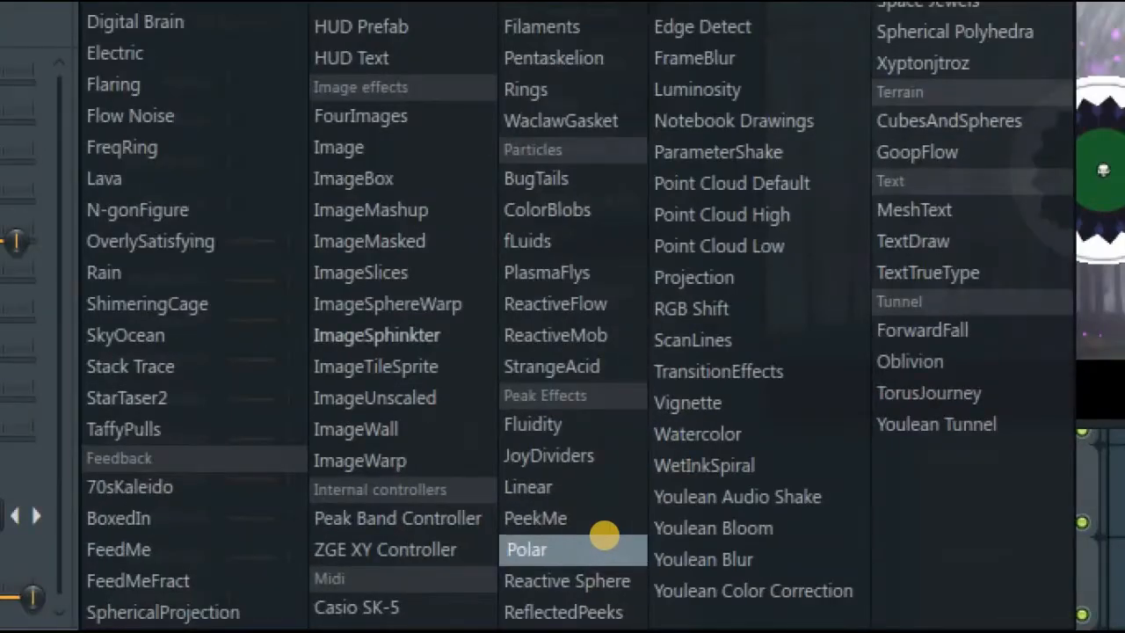
key(Escape)
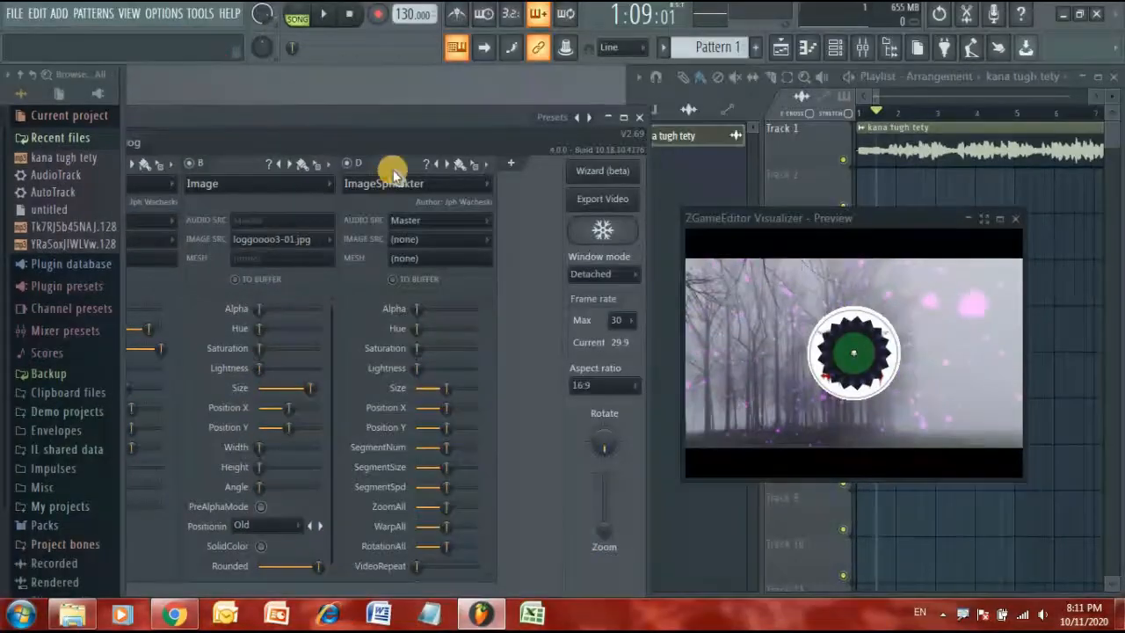
Assign the Polar effect to layer D and play the song to preview it
click(475, 201)
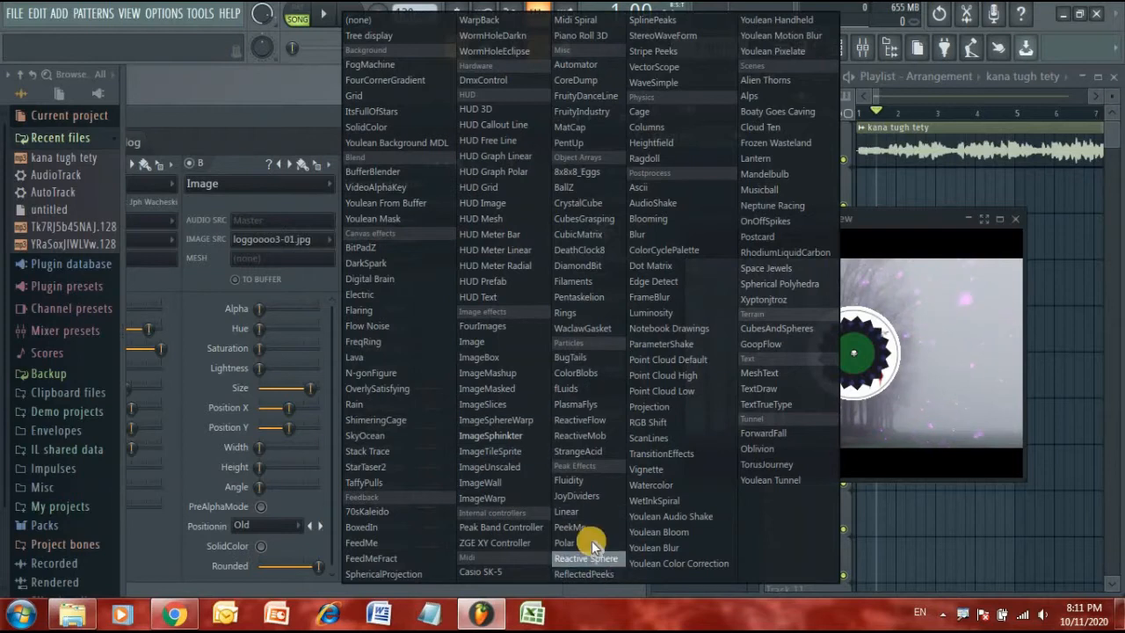
click(591, 540)
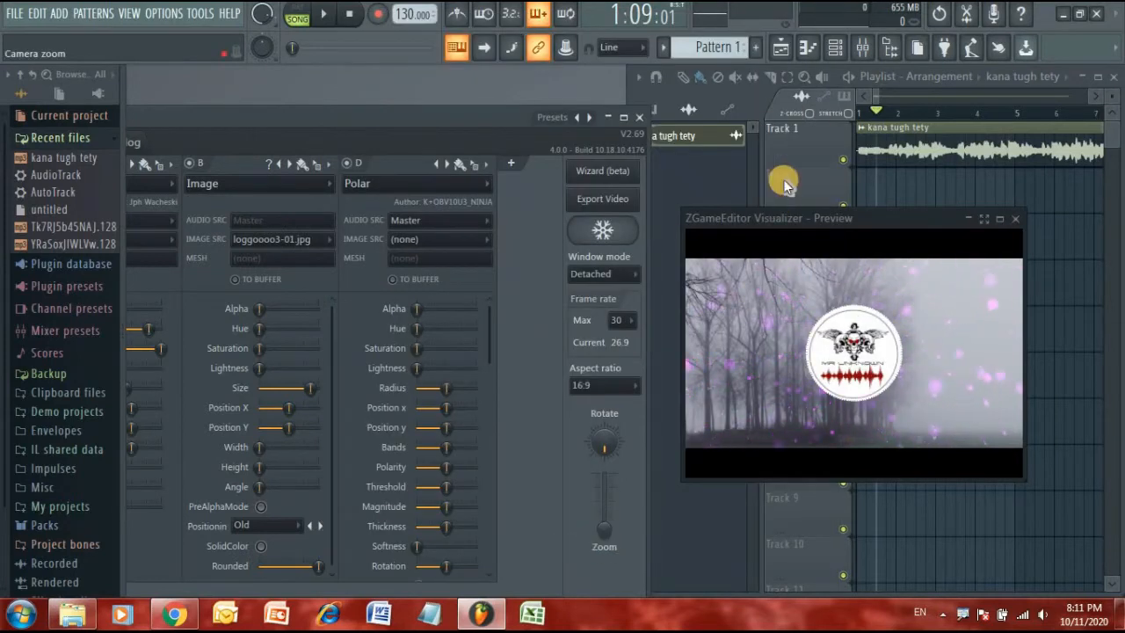
click(849, 78)
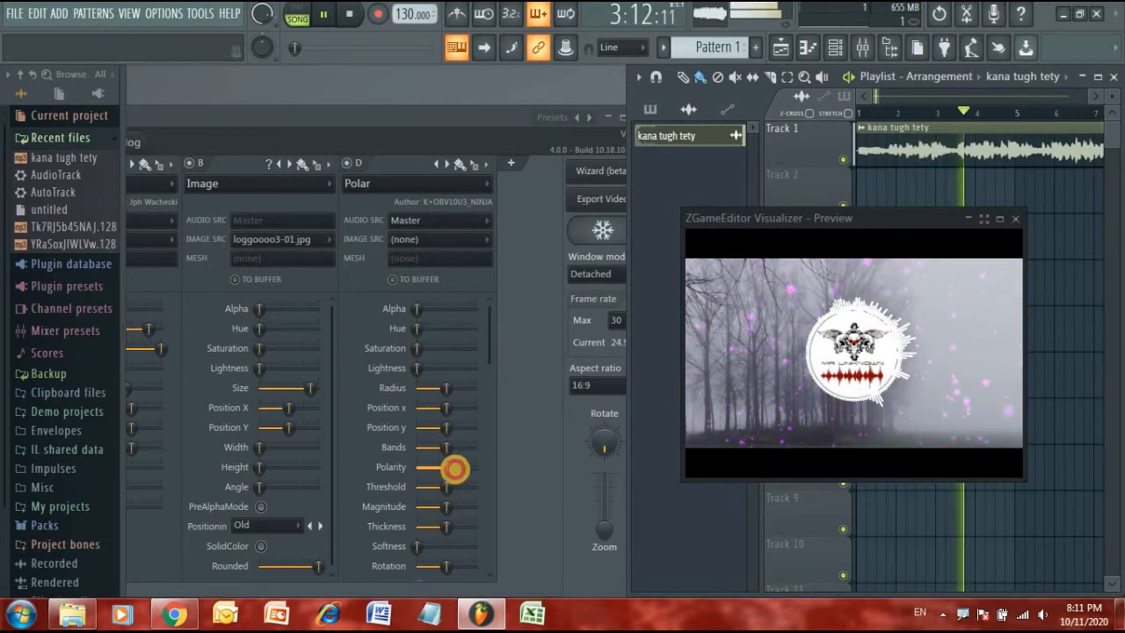
Set the Polar effect's polarity and bands to 100%, rotation to about 27%, and slightly lower its threshold, magnitude and thickness
drag(454, 466, 562, 489)
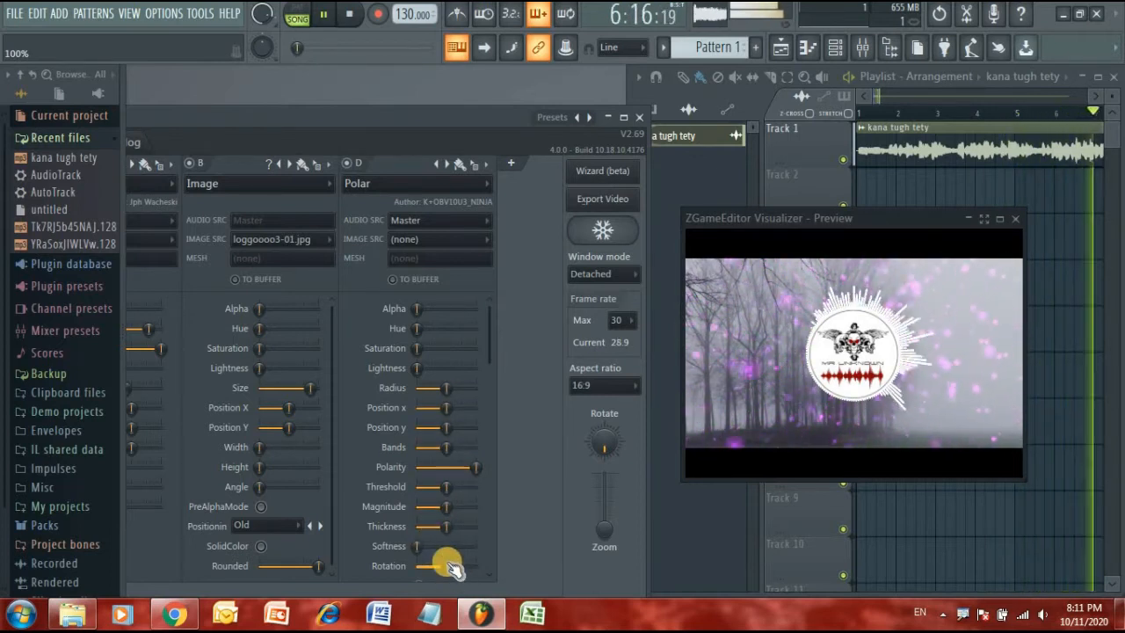
drag(446, 565, 442, 565)
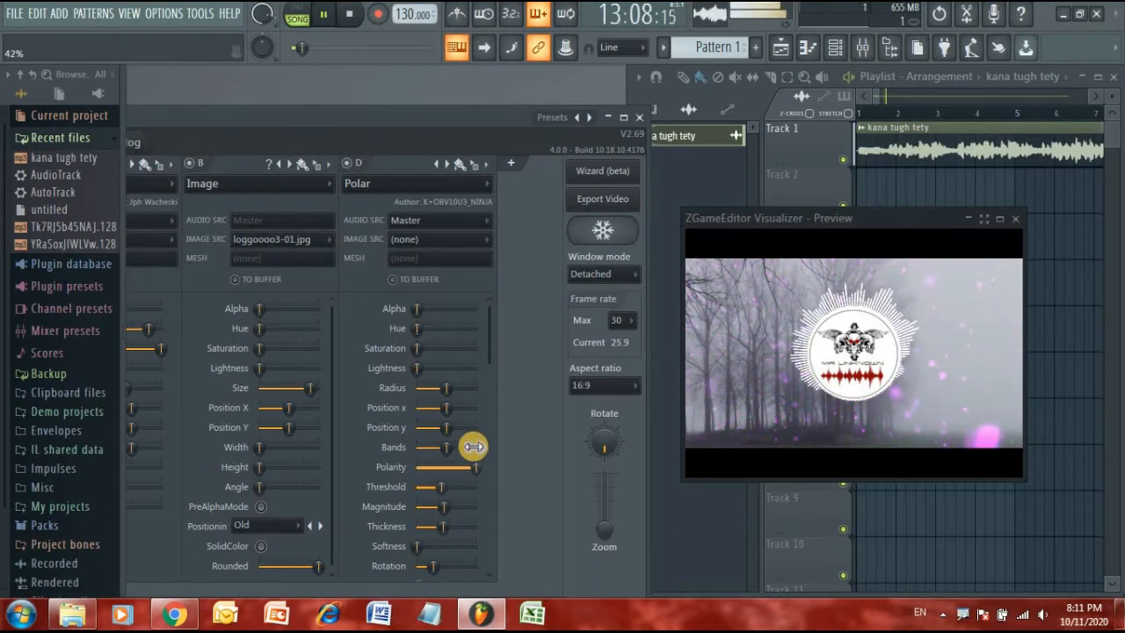
drag(446, 447, 487, 453)
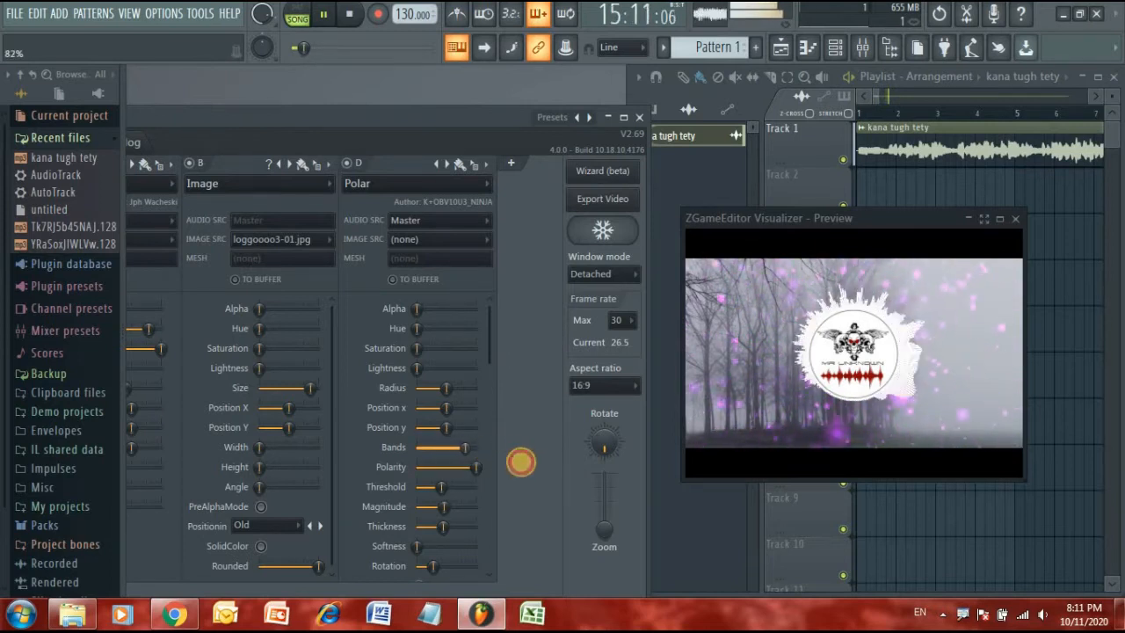
drag(542, 467, 478, 447)
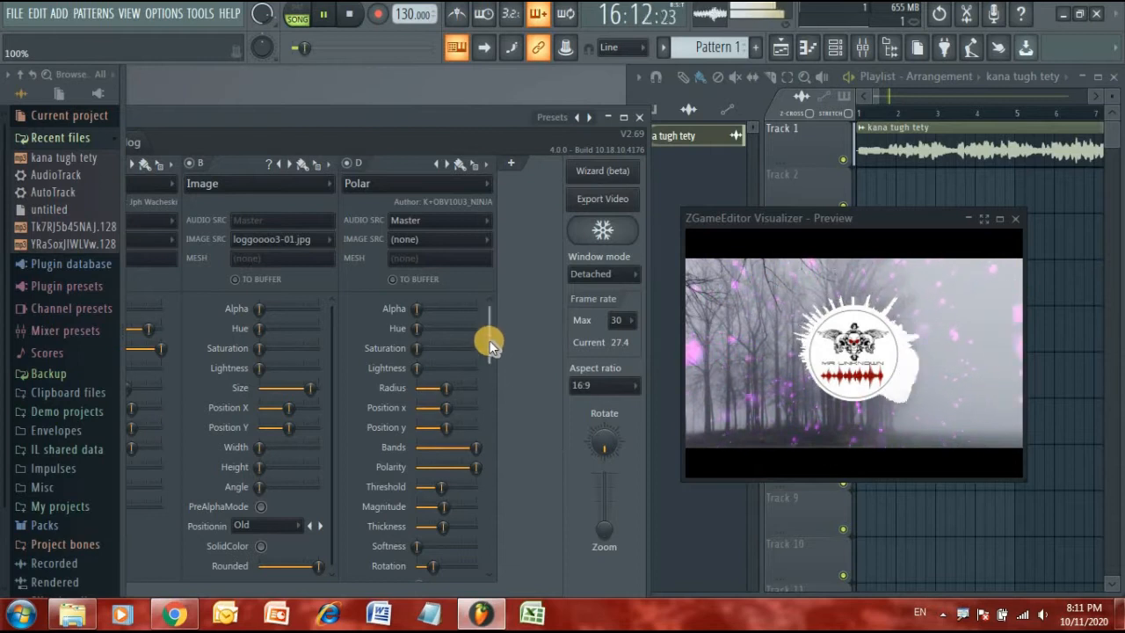
Colour the Polar spectrum light blue with saturation at about 75% and hue at 51%
drag(489, 342, 492, 472)
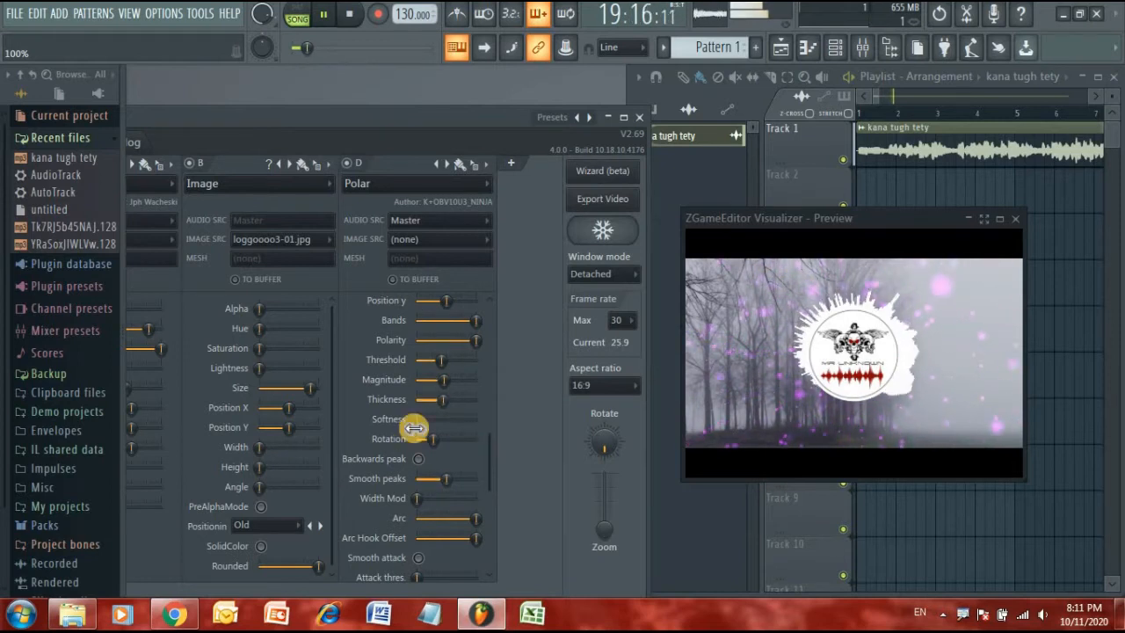
drag(489, 123, 410, 120)
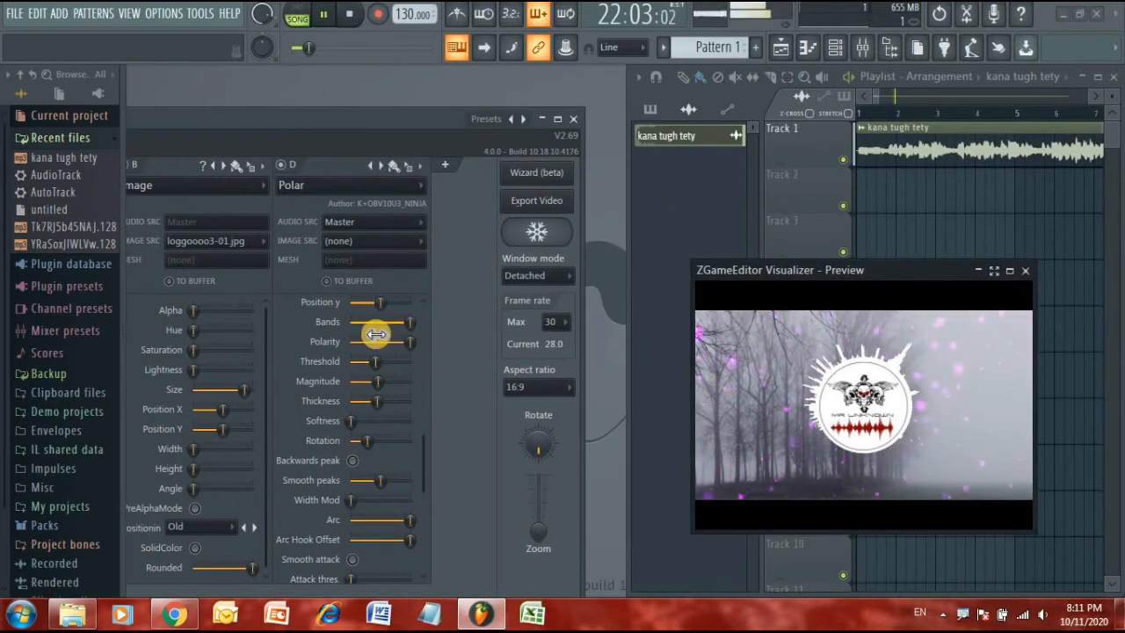
drag(423, 473, 434, 276)
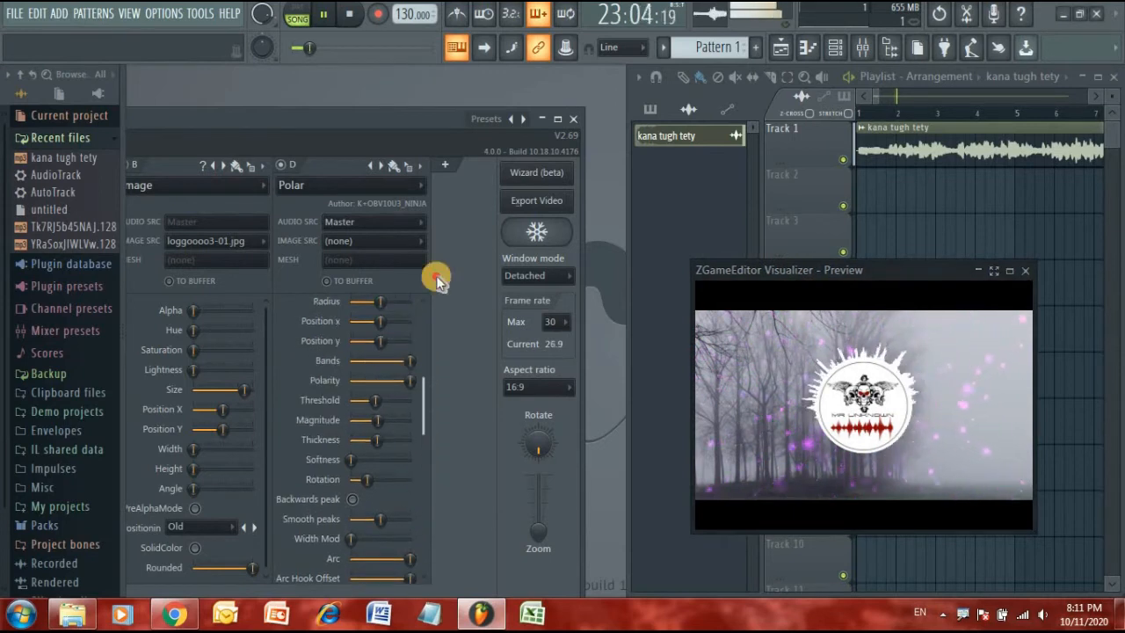
drag(348, 352, 385, 336)
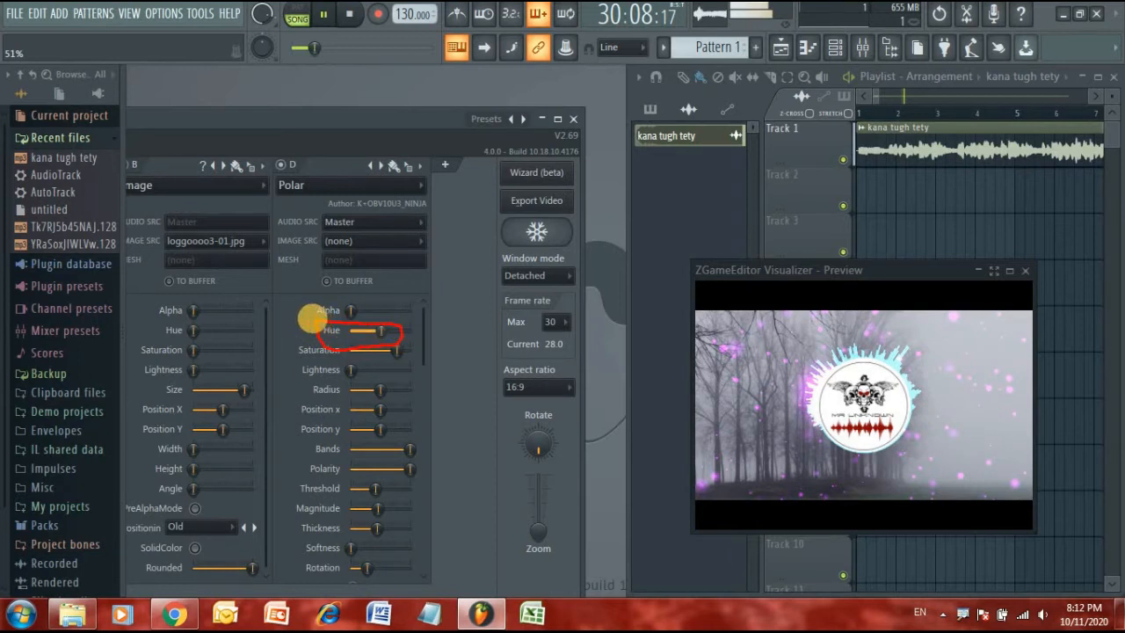
Create an automation clip for the Polar effect's Hue parameter and show the clip's end in the playlist
right_click(376, 329)
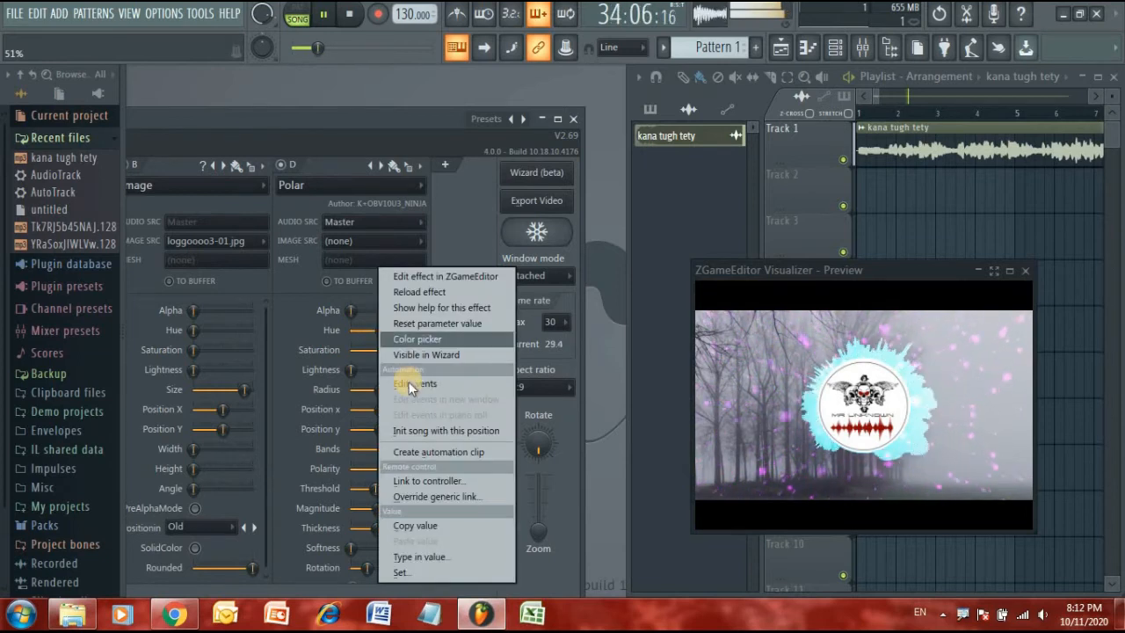
click(437, 454)
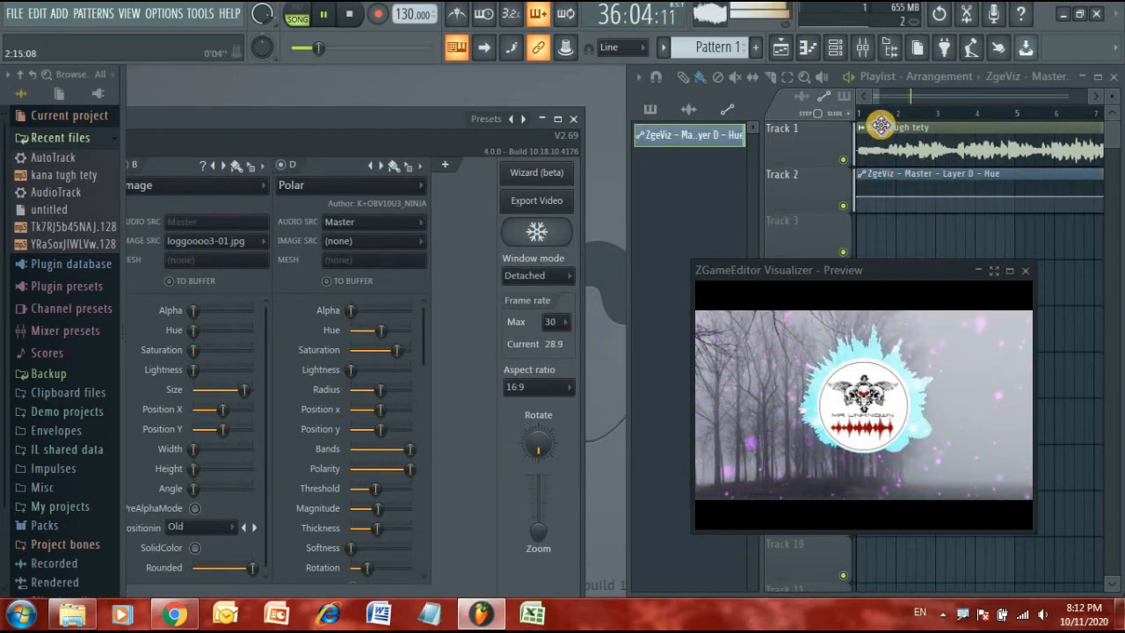
drag(877, 102, 1068, 103)
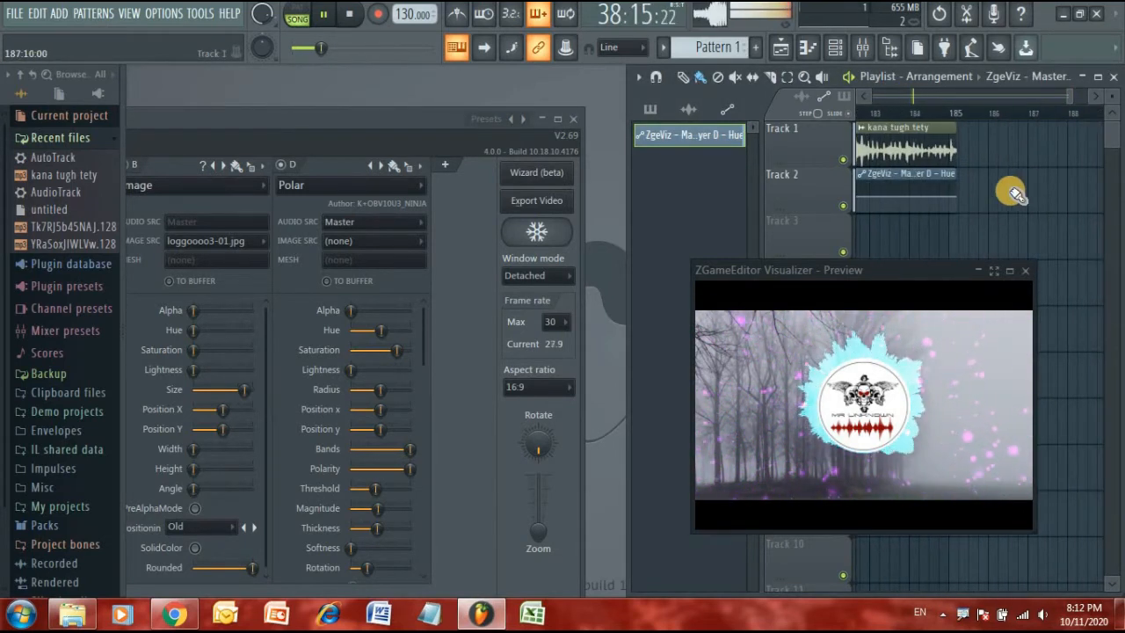
Set the hue automation clip's end point to Wave mode and raise the point to make the curve oscillate
right_click(955, 199)
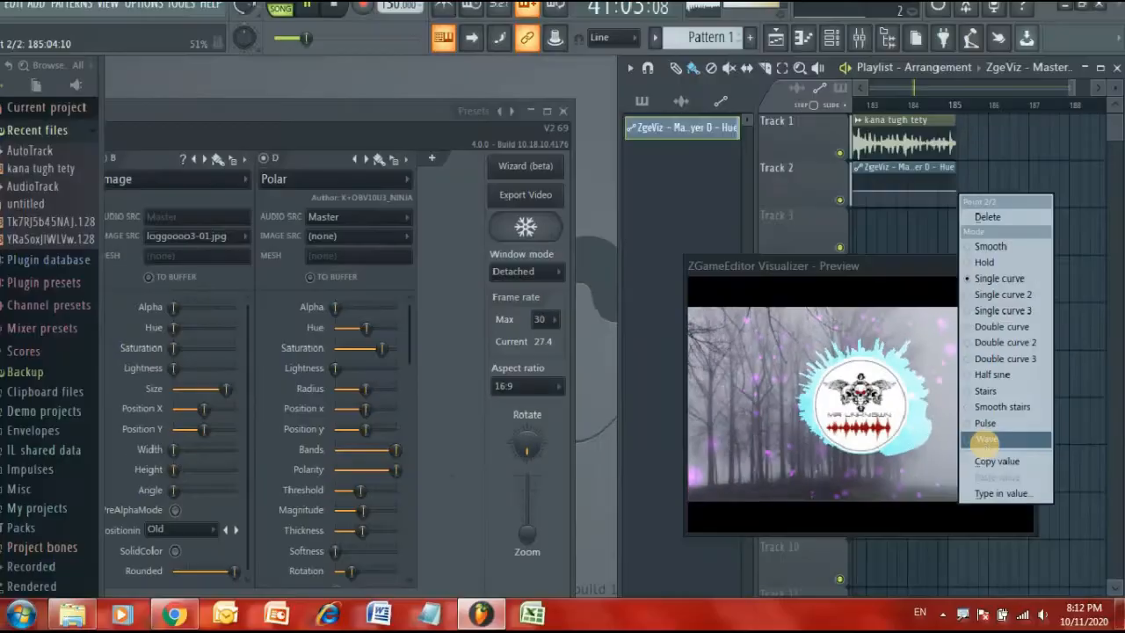
click(985, 436)
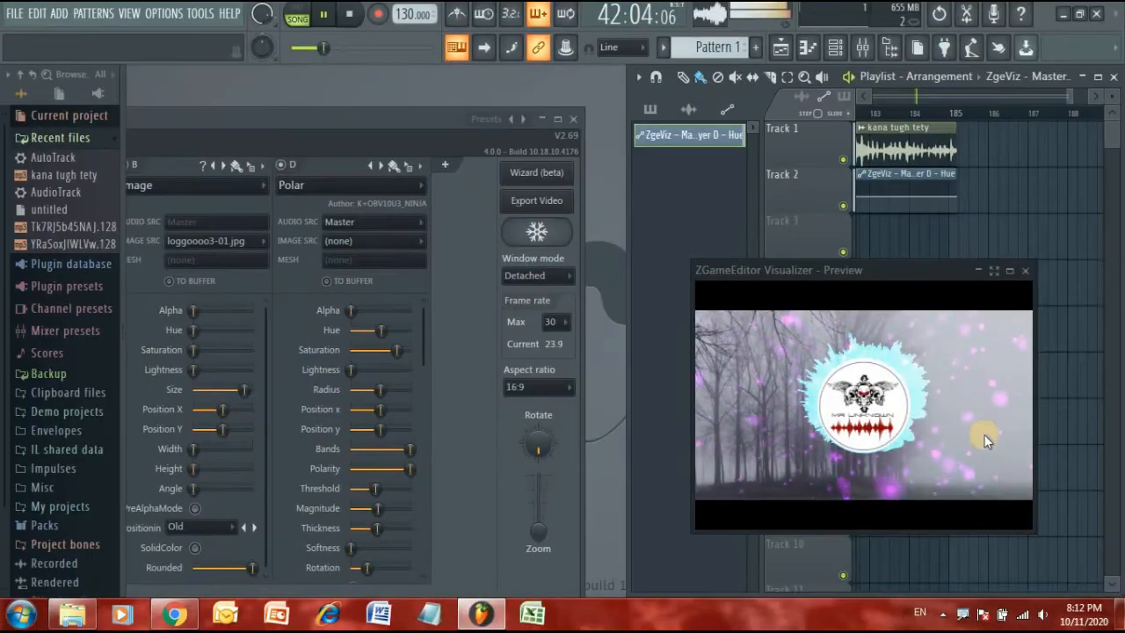
right_click(959, 200)
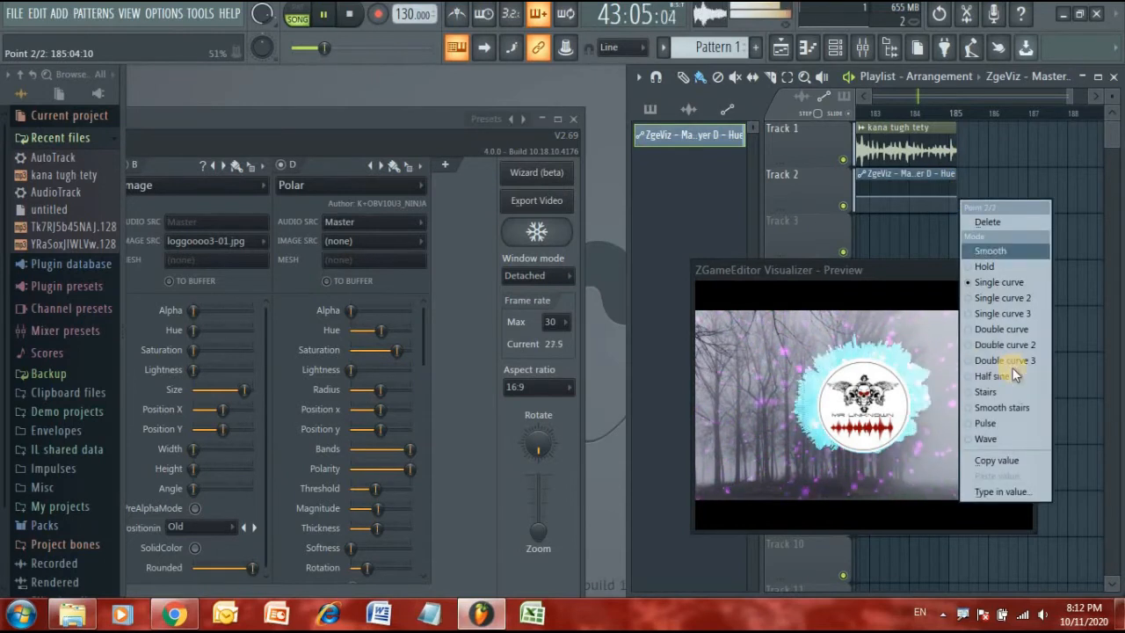
click(1000, 439)
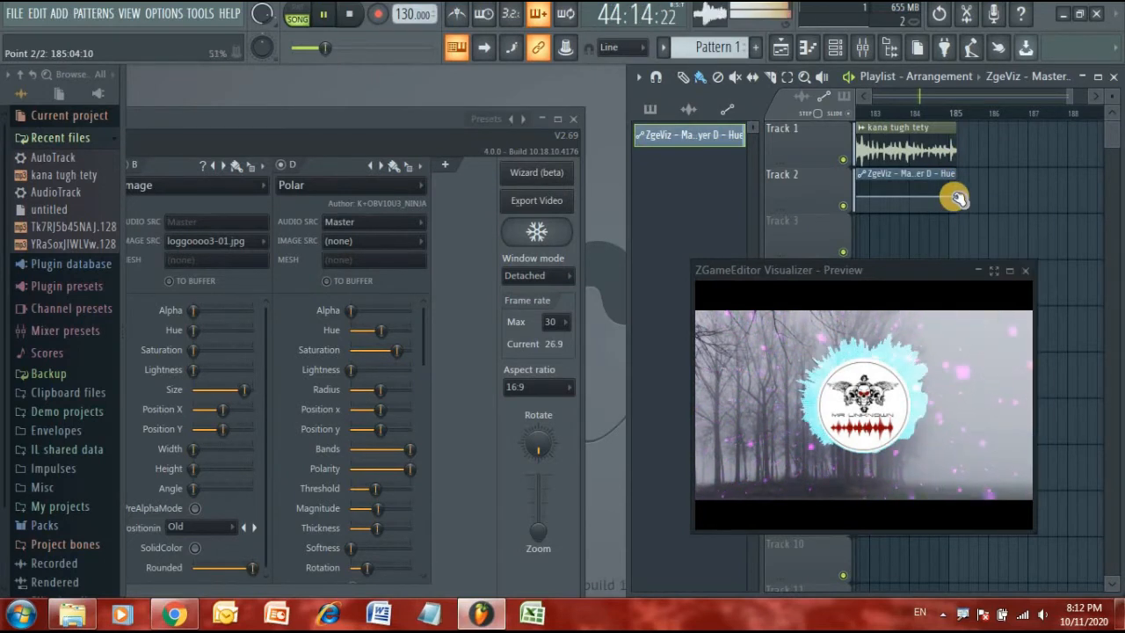
drag(958, 200, 962, 186)
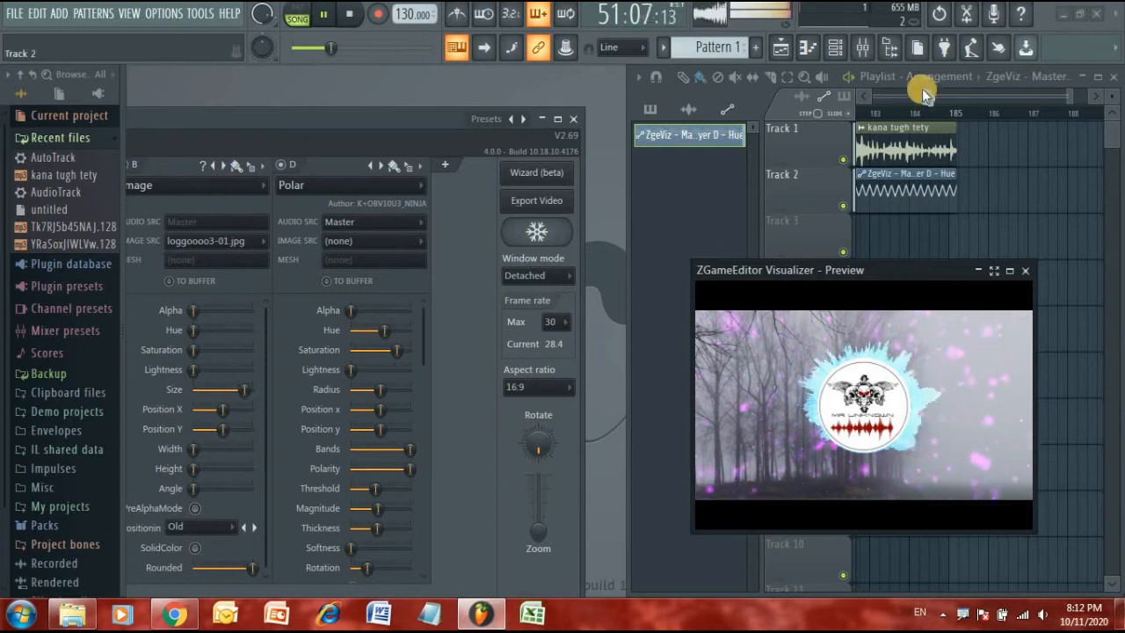
click(850, 79)
click(850, 79)
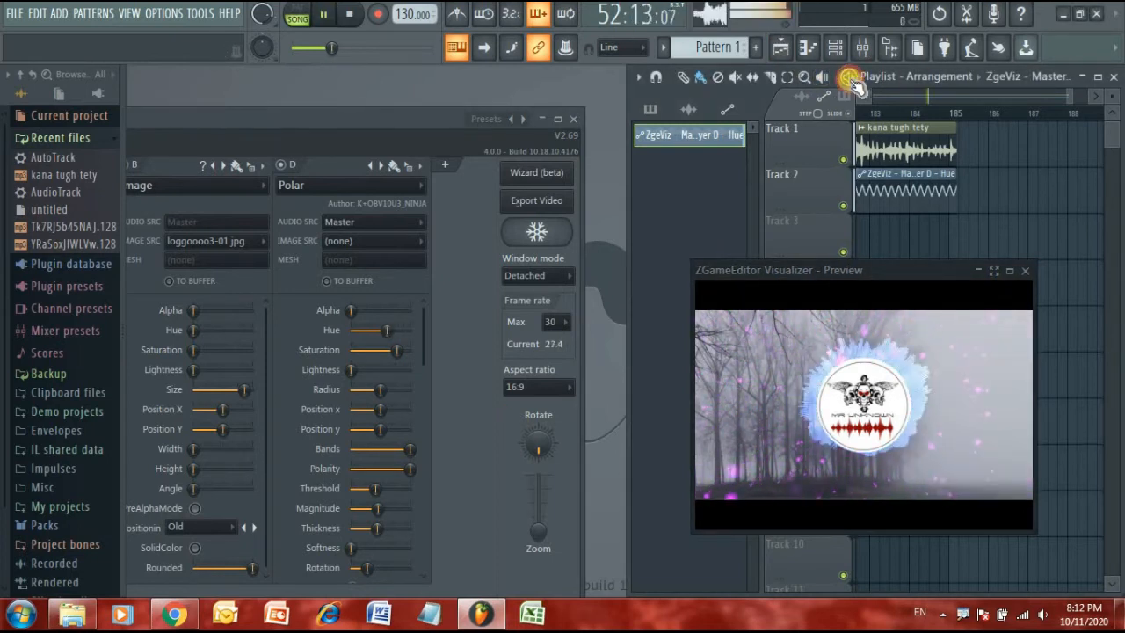
drag(382, 316, 393, 306)
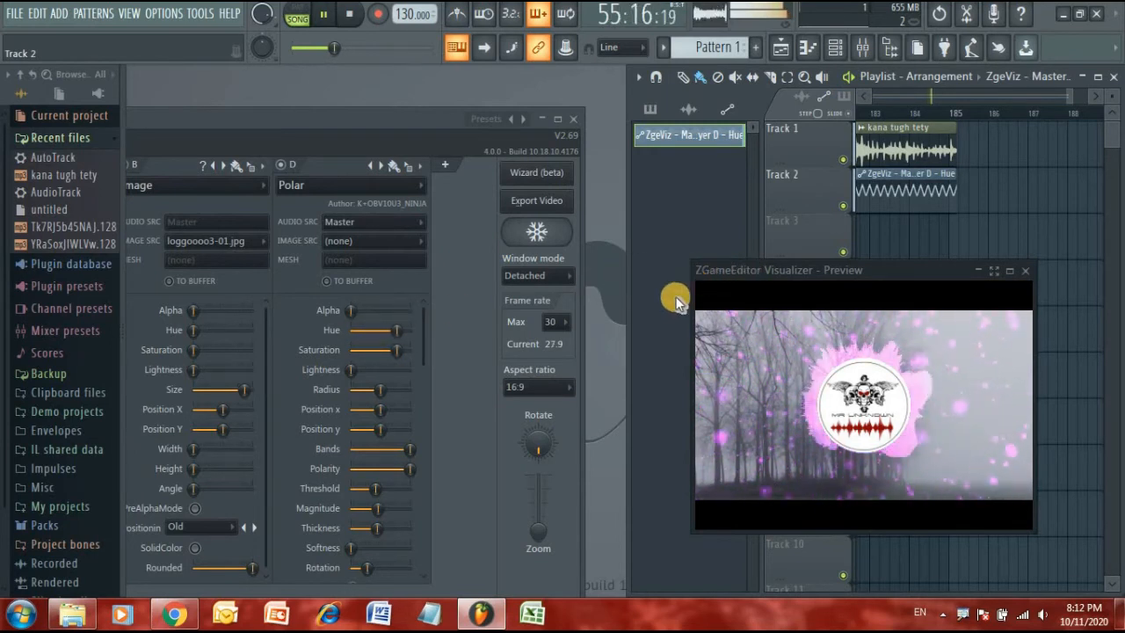
Add layer E with the FogMachine effect and tint the fog pale green by raising its hue and saturation
drag(450, 119, 390, 126)
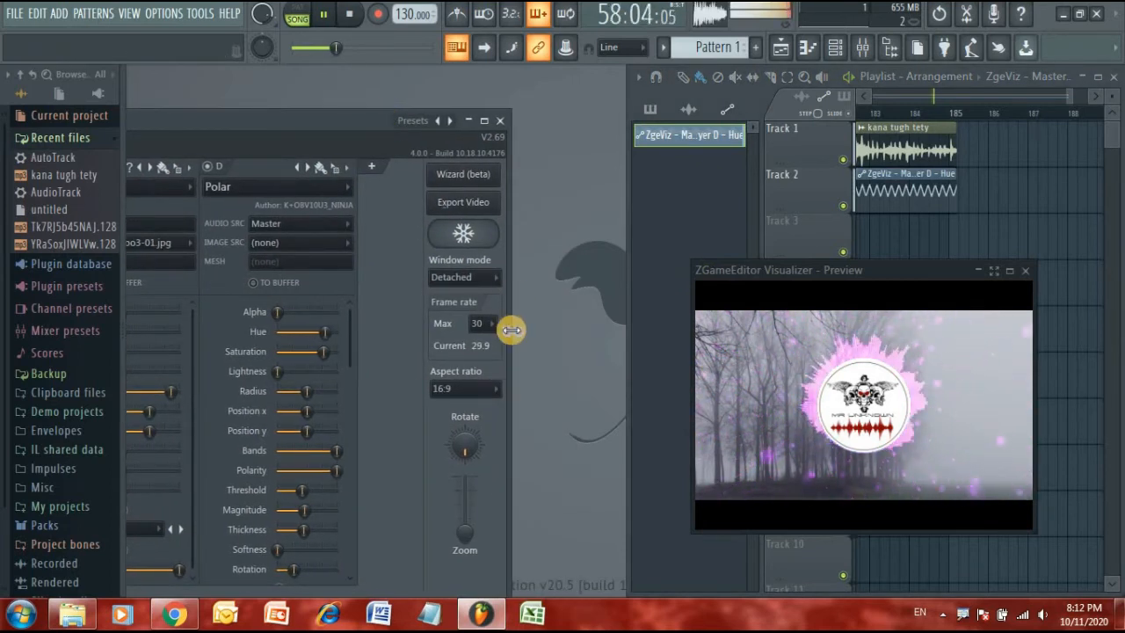
drag(511, 329, 580, 332)
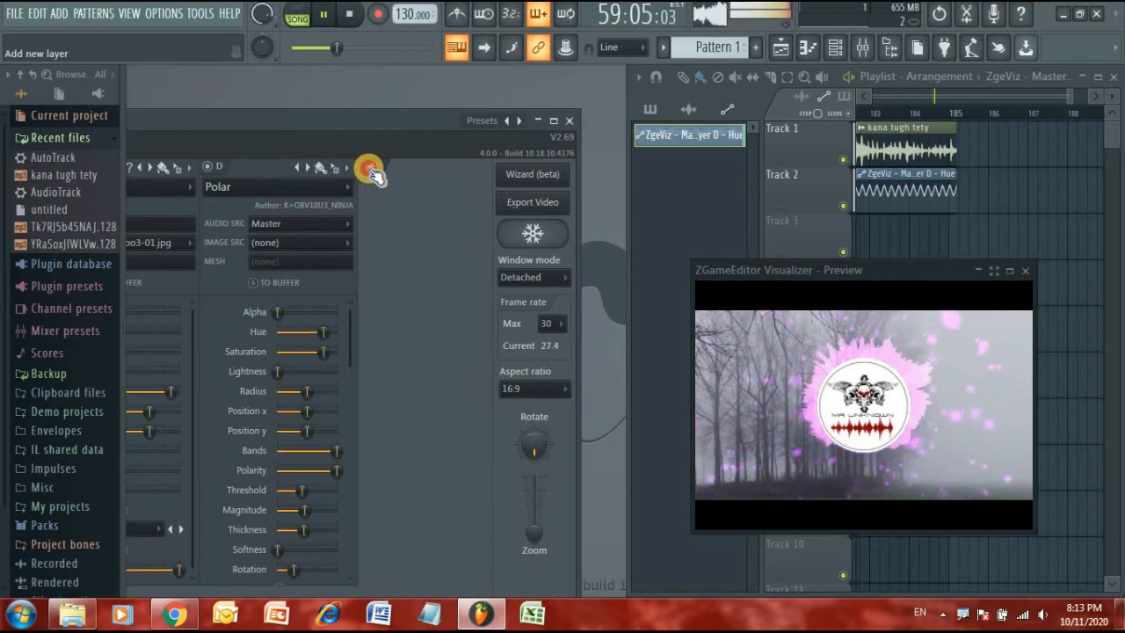
click(369, 171)
click(470, 180)
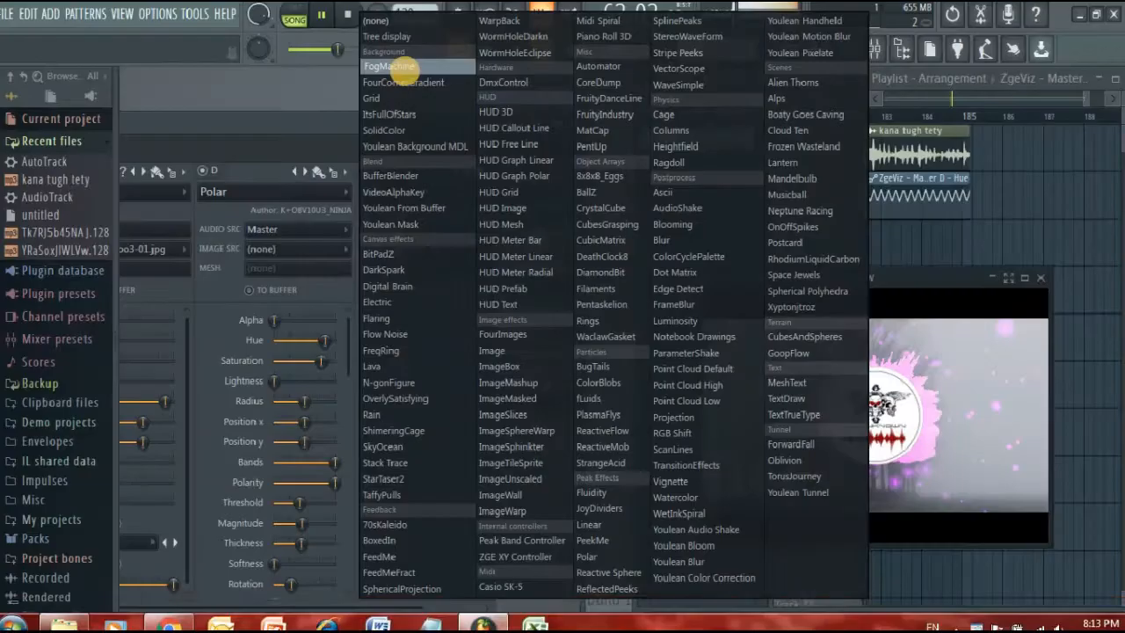
click(404, 66)
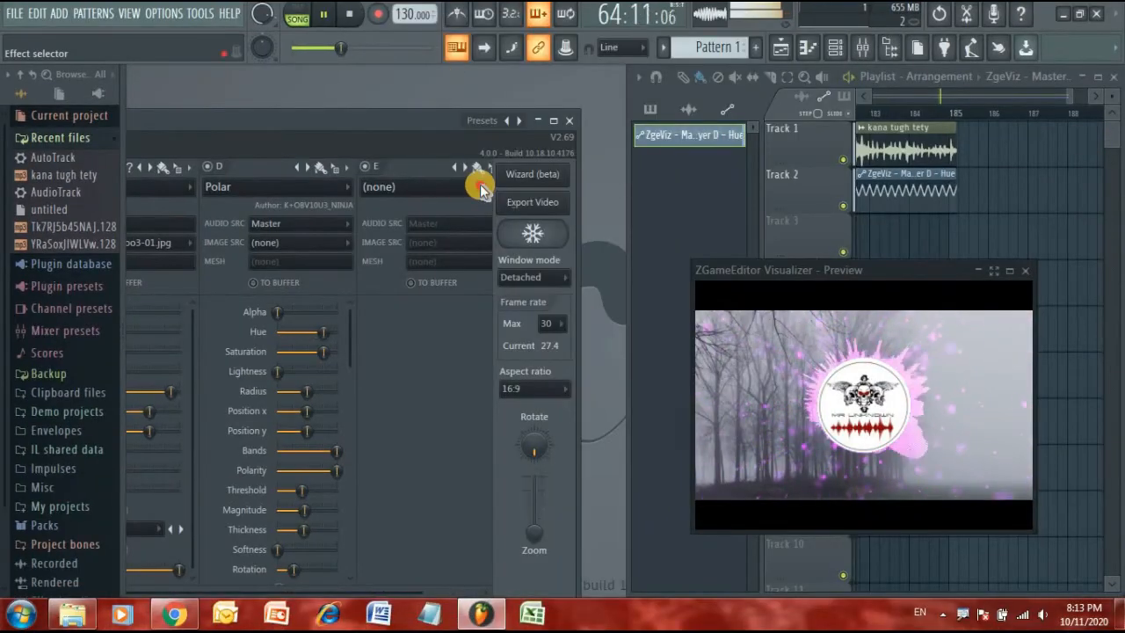
click(481, 189)
click(428, 67)
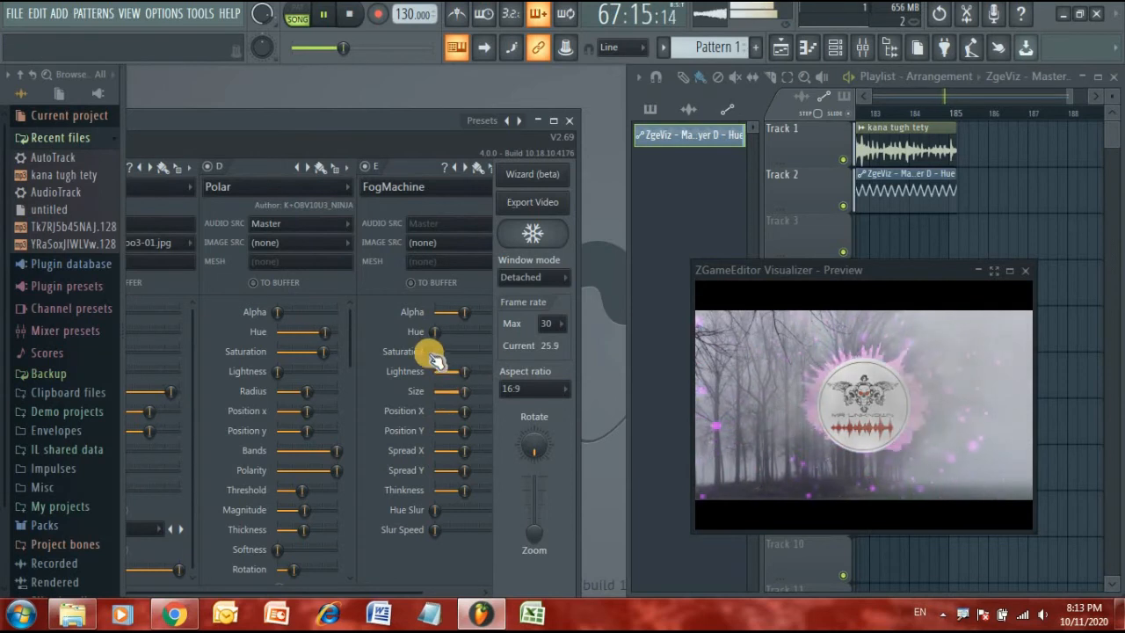
drag(434, 331, 457, 351)
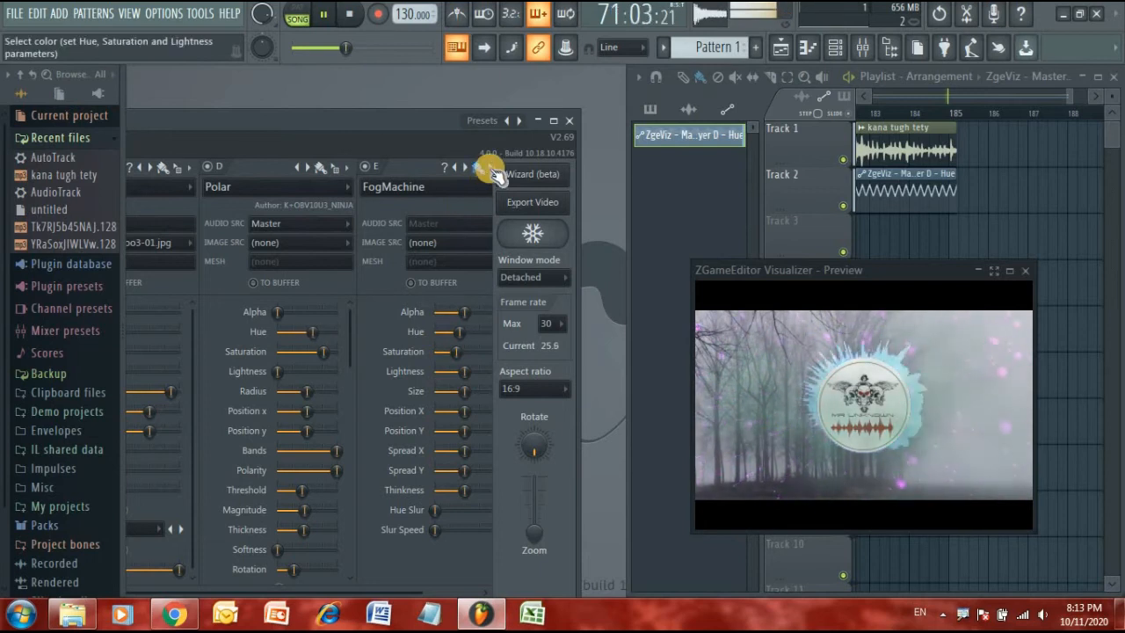
Reorder the FogMachine layer ahead of the Polar and logo Image layers so the fog renders behind them
drag(580, 352, 625, 352)
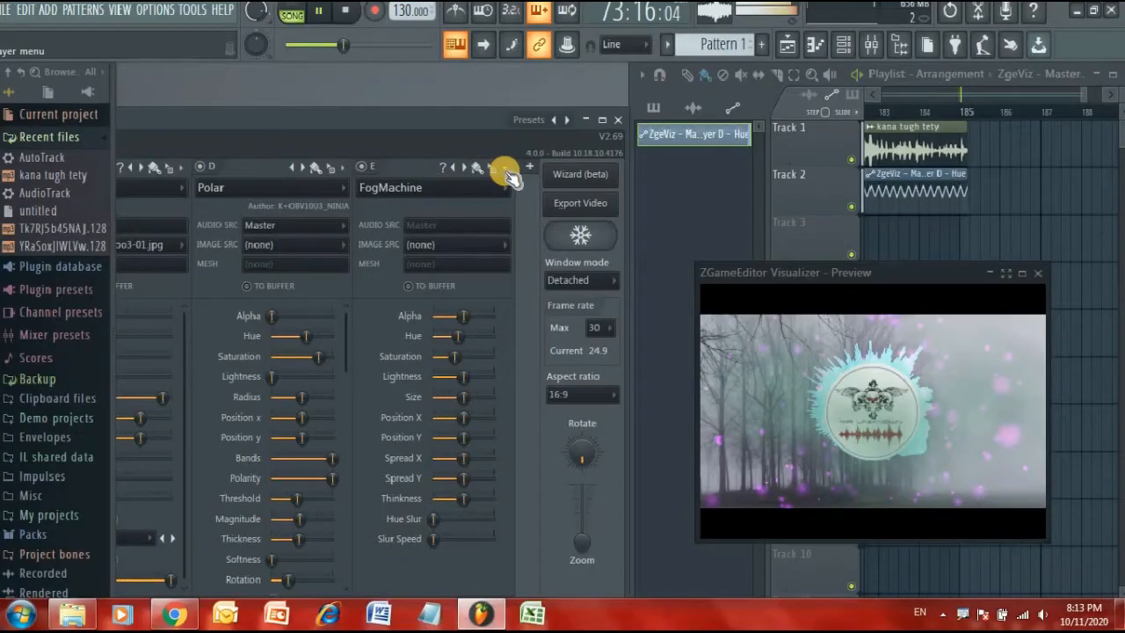
click(504, 169)
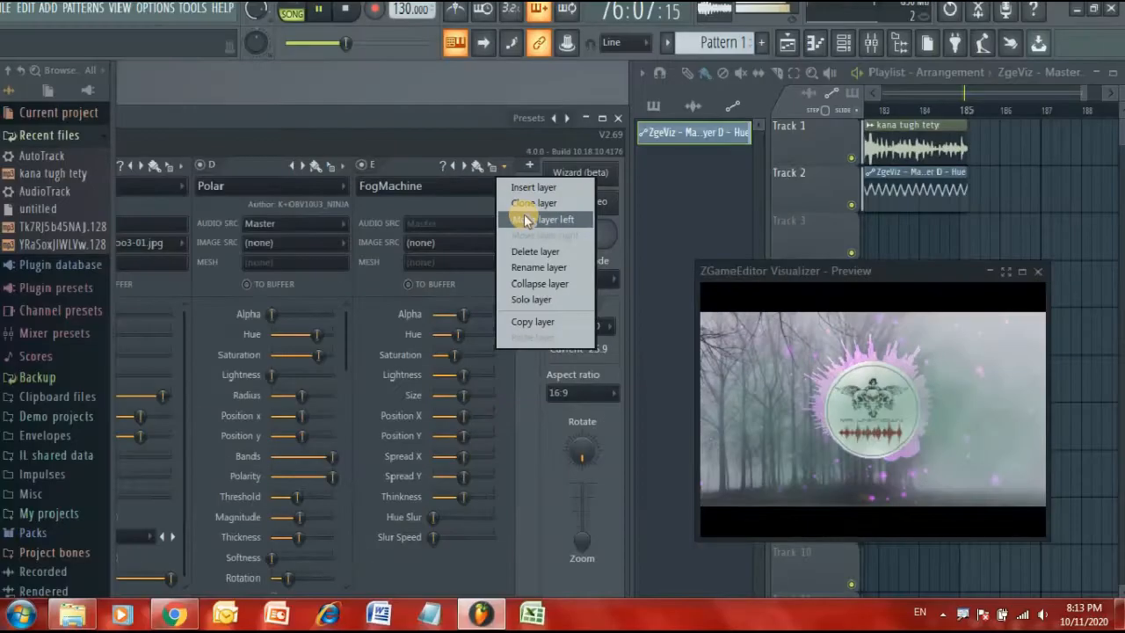
click(527, 224)
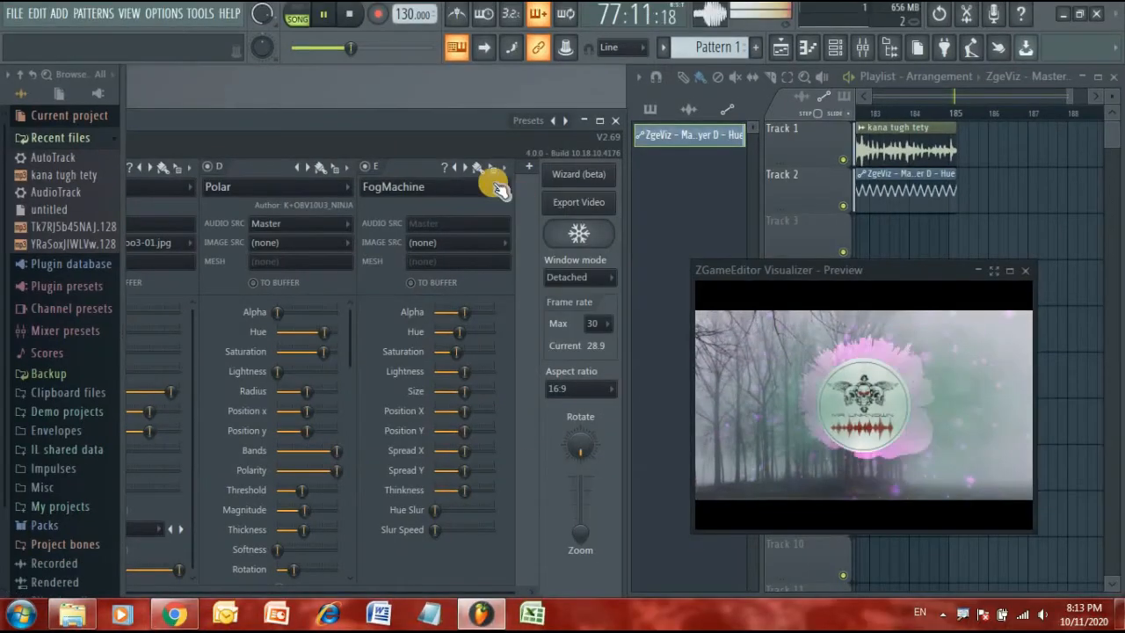
click(508, 171)
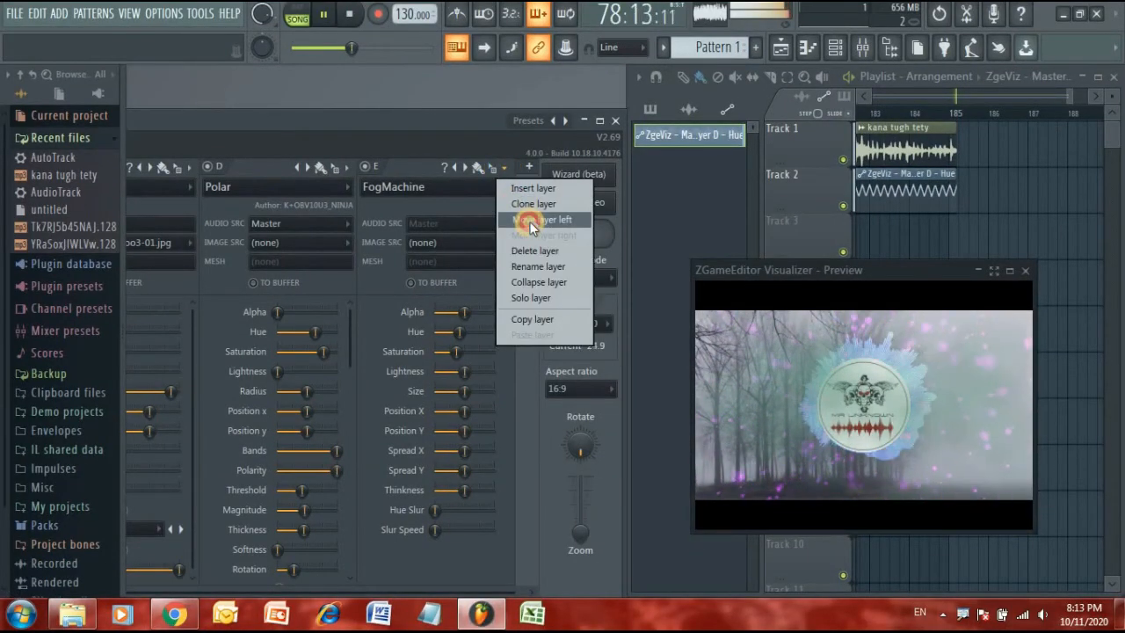
click(536, 219)
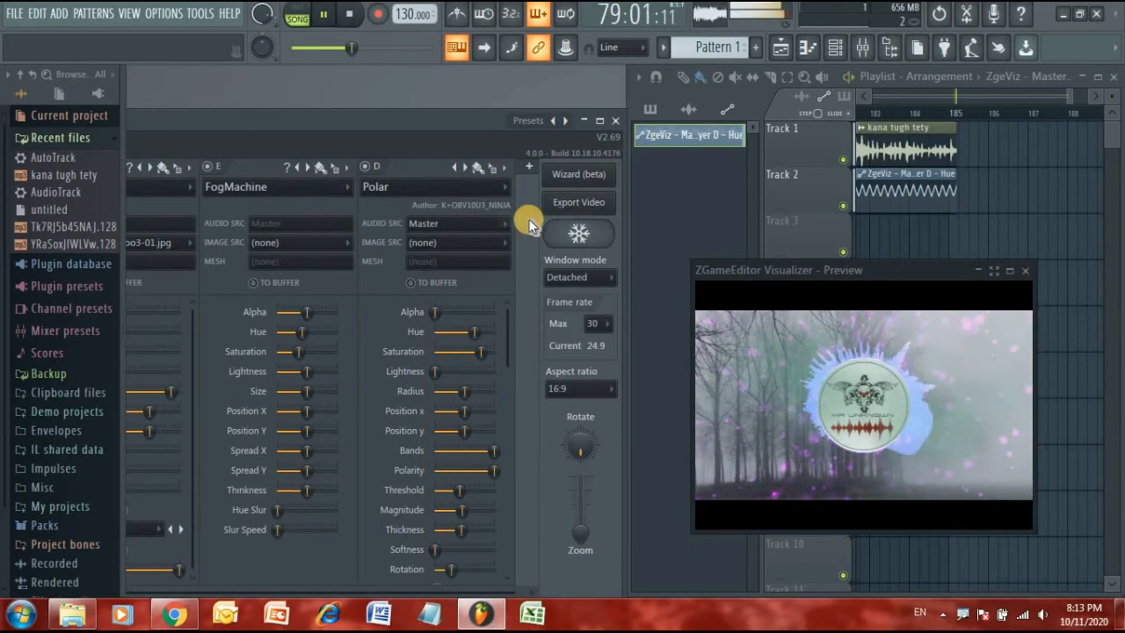
click(350, 176)
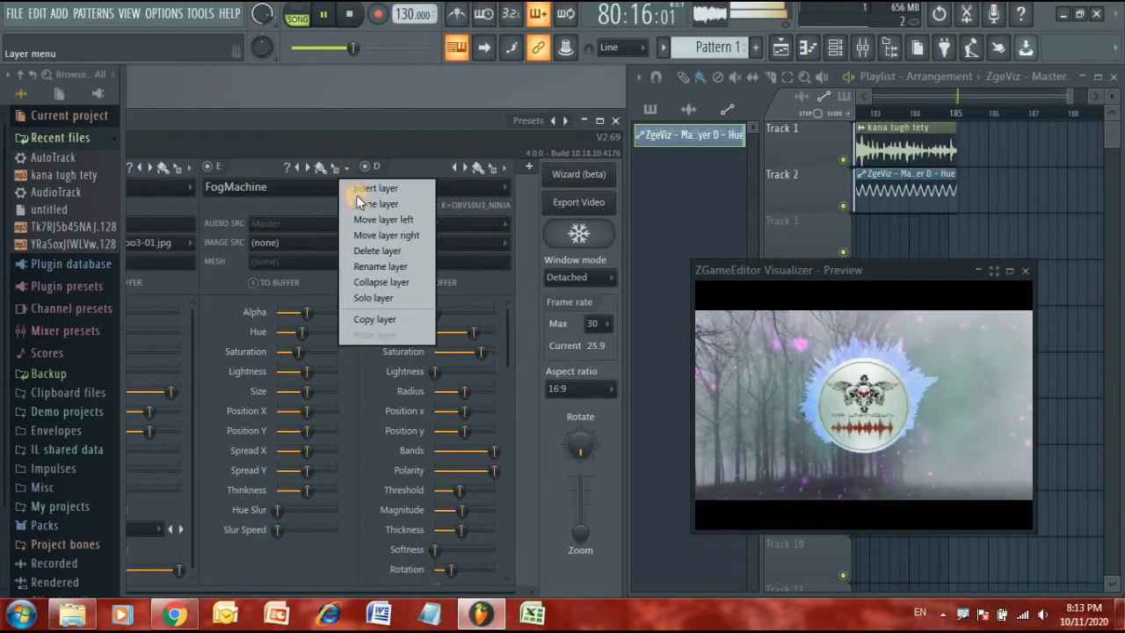
click(373, 222)
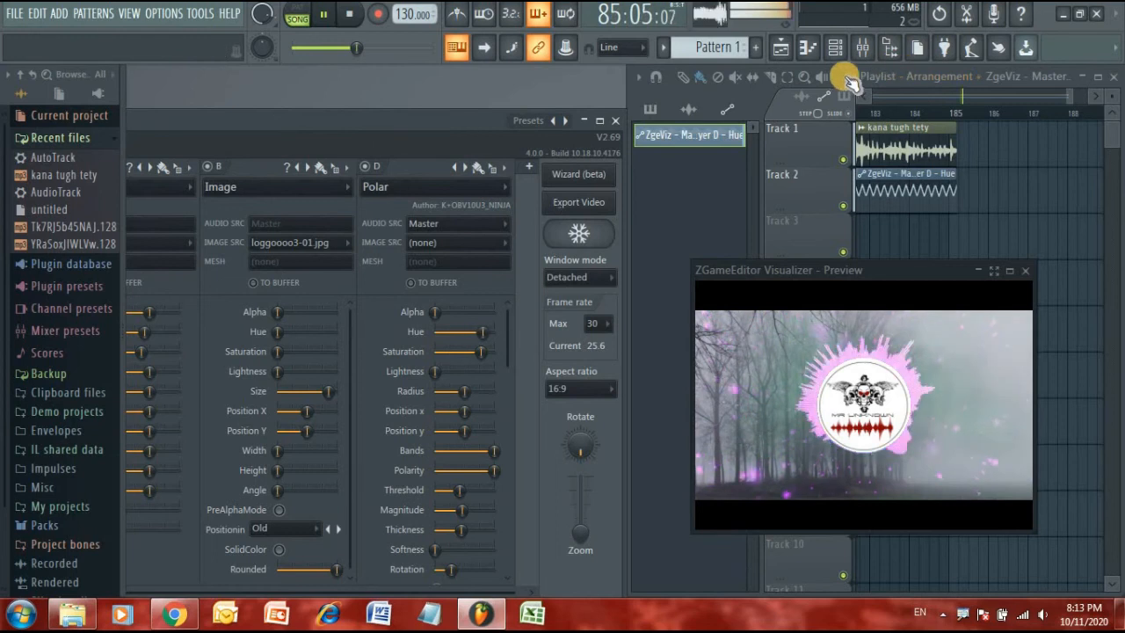
Pause the song and open the video export settings
key(space)
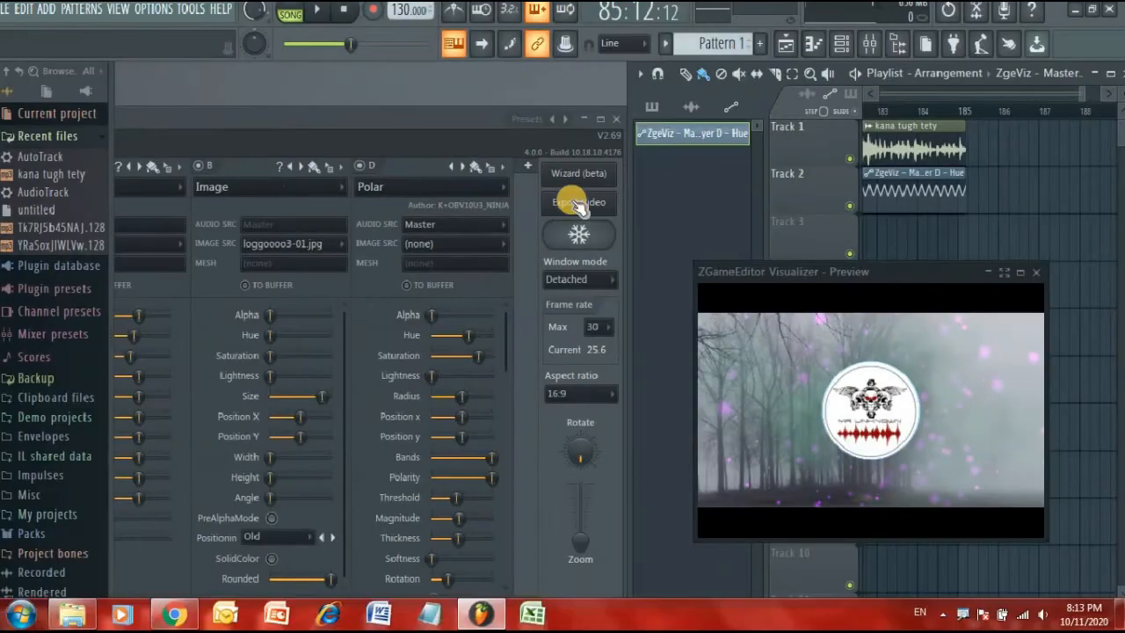
click(571, 198)
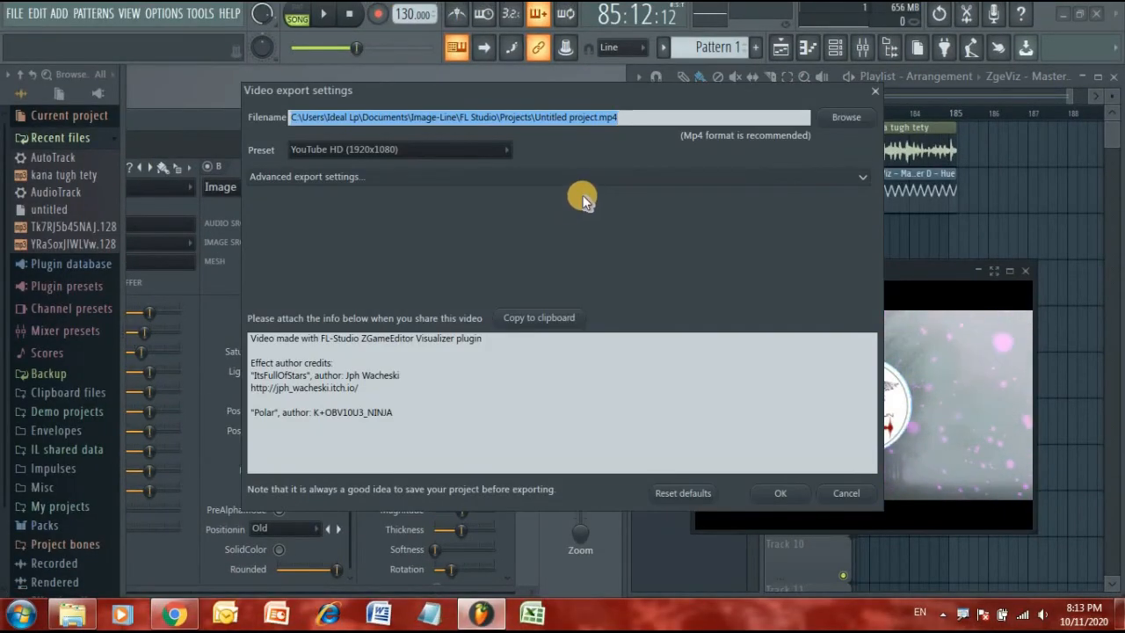